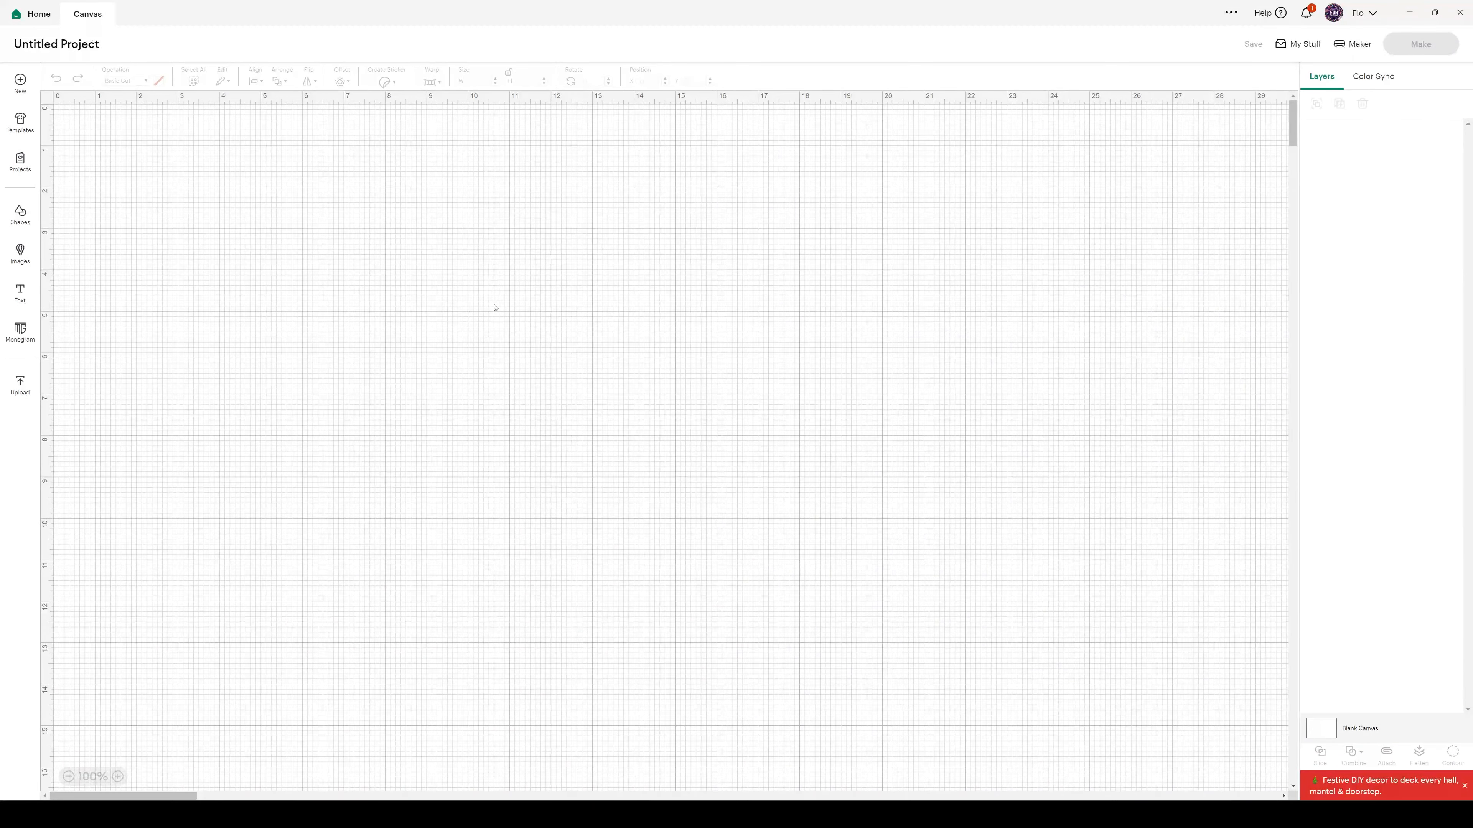
Search the image library for "gift card holder" and insert the teal snowflake envelope onto the canvas
click(20, 251)
click(163, 84)
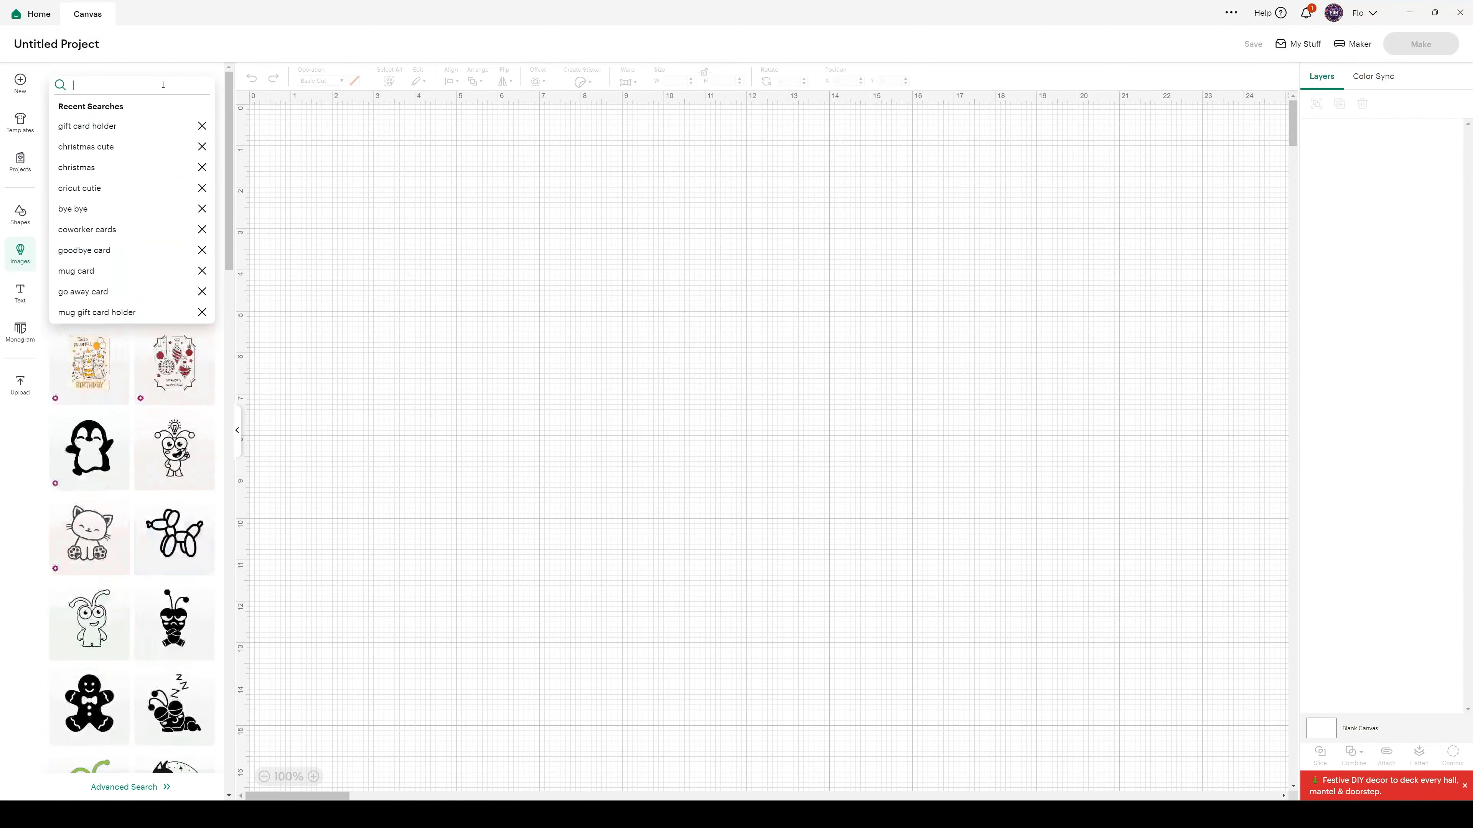
text(gift)
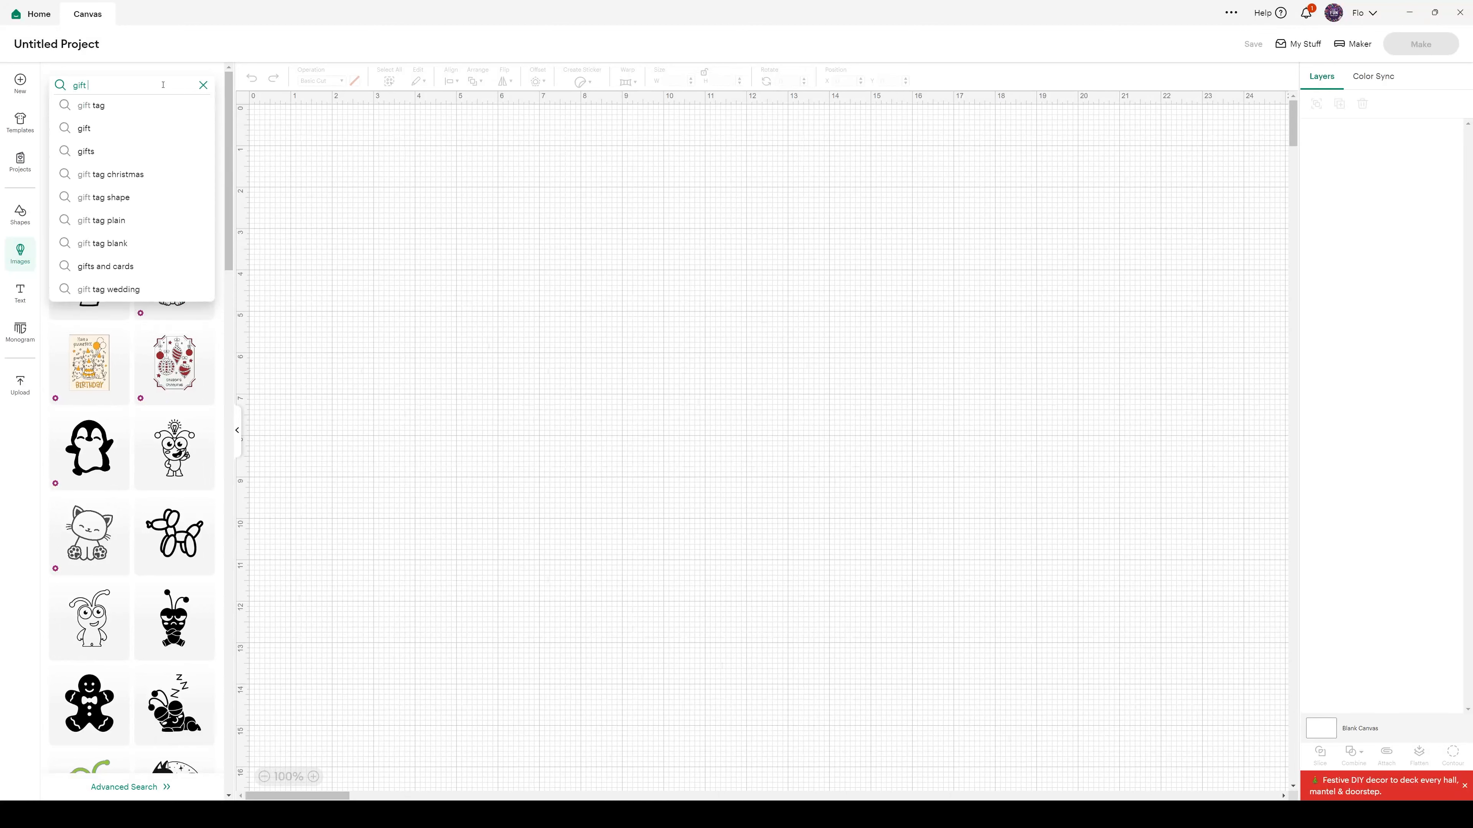
text( card holde)
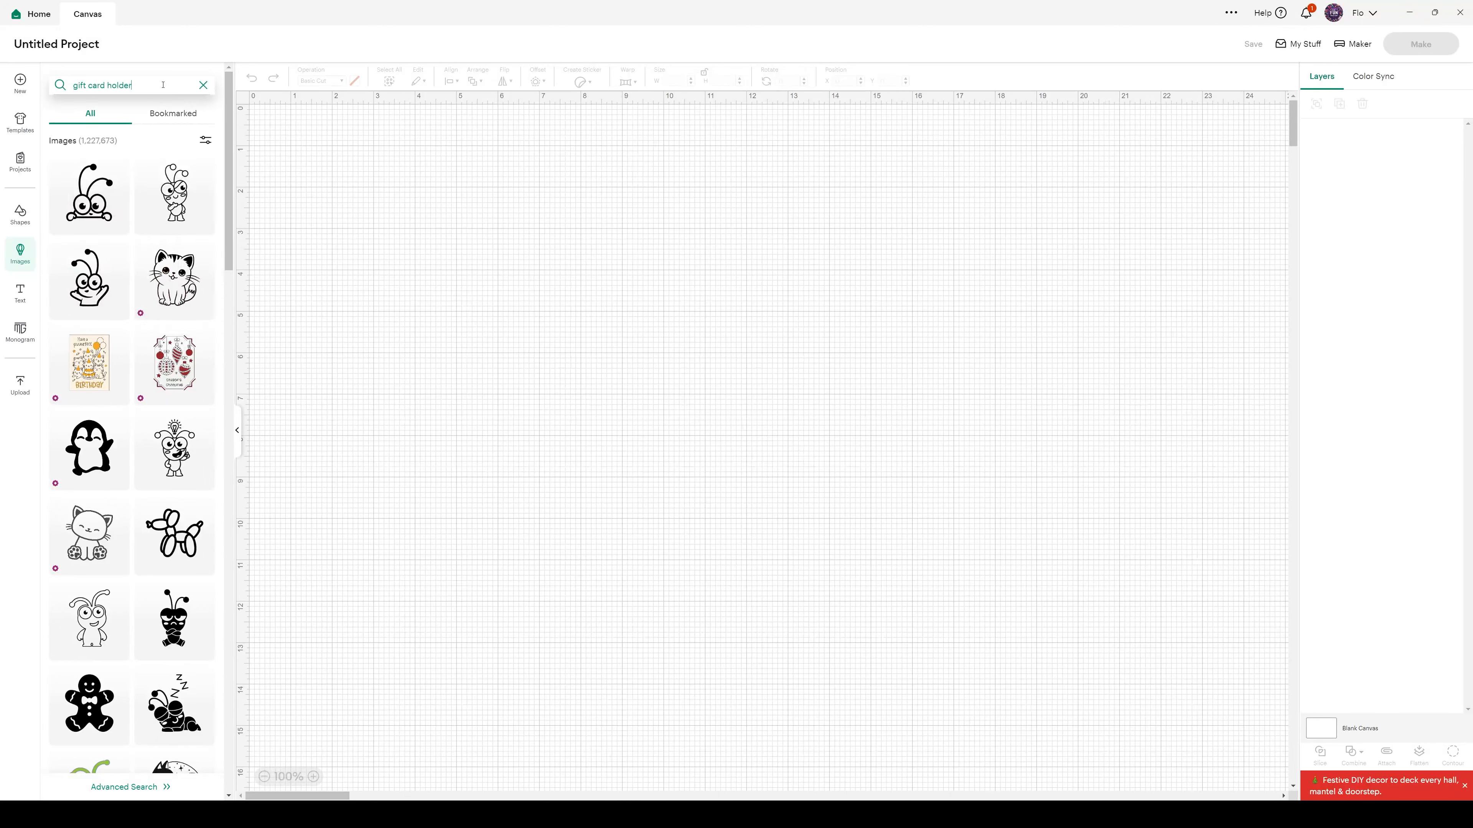
text(r)
key(Return)
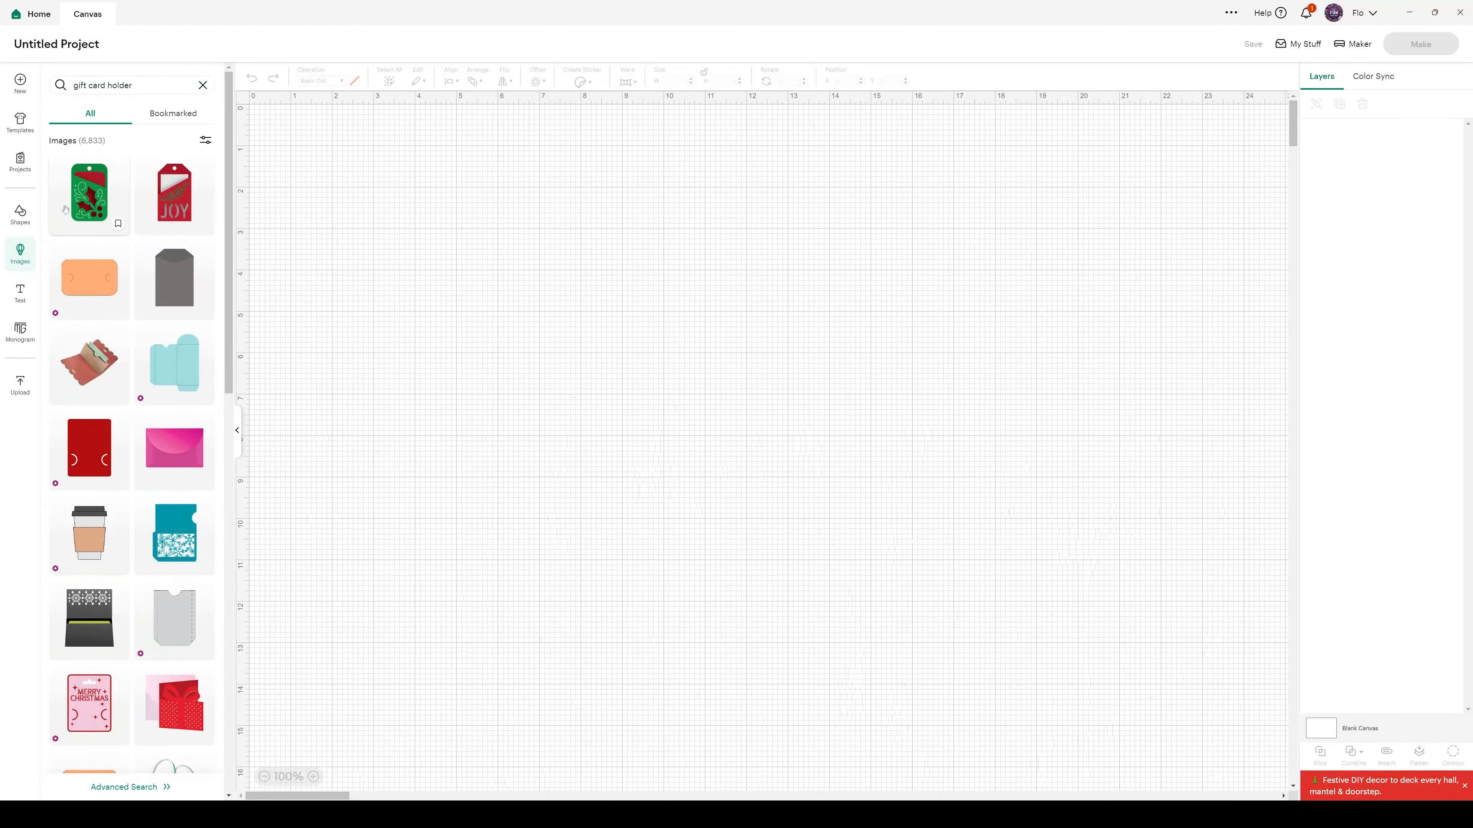
click(186, 532)
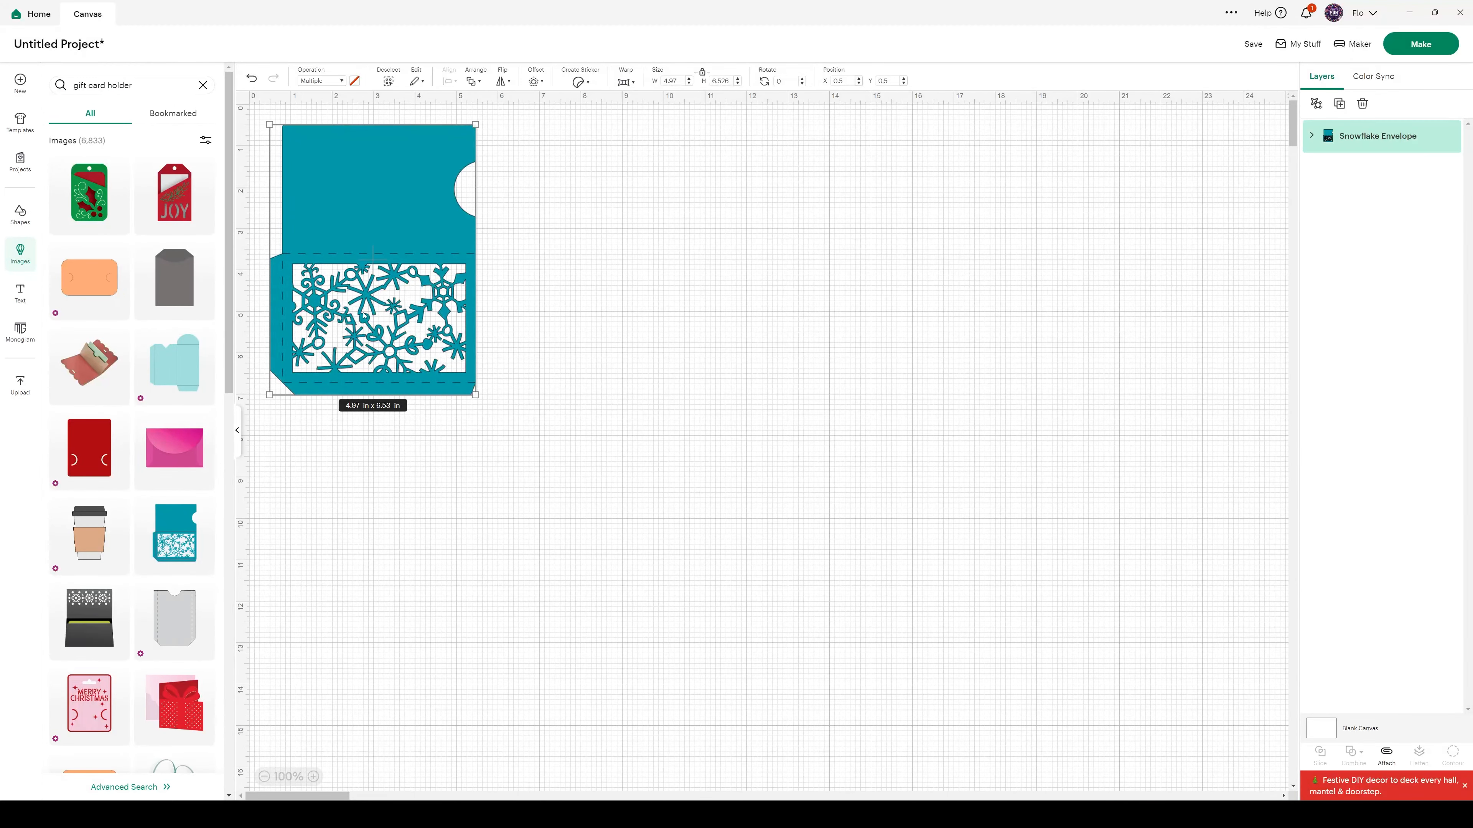
click(19, 254)
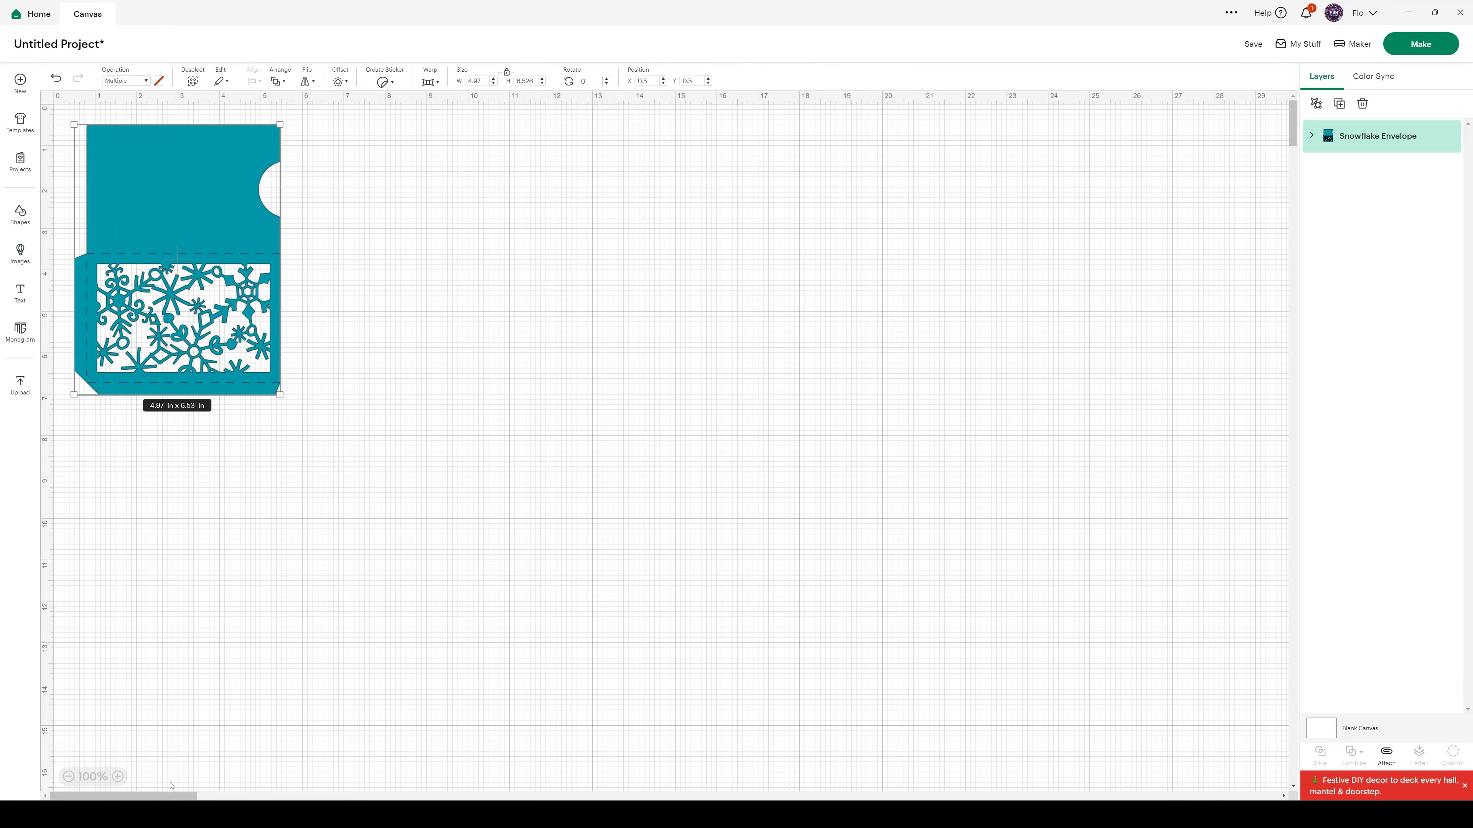
Resize the snowflake envelope proportionally to a height of 5 in
click(118, 777)
click(118, 777)
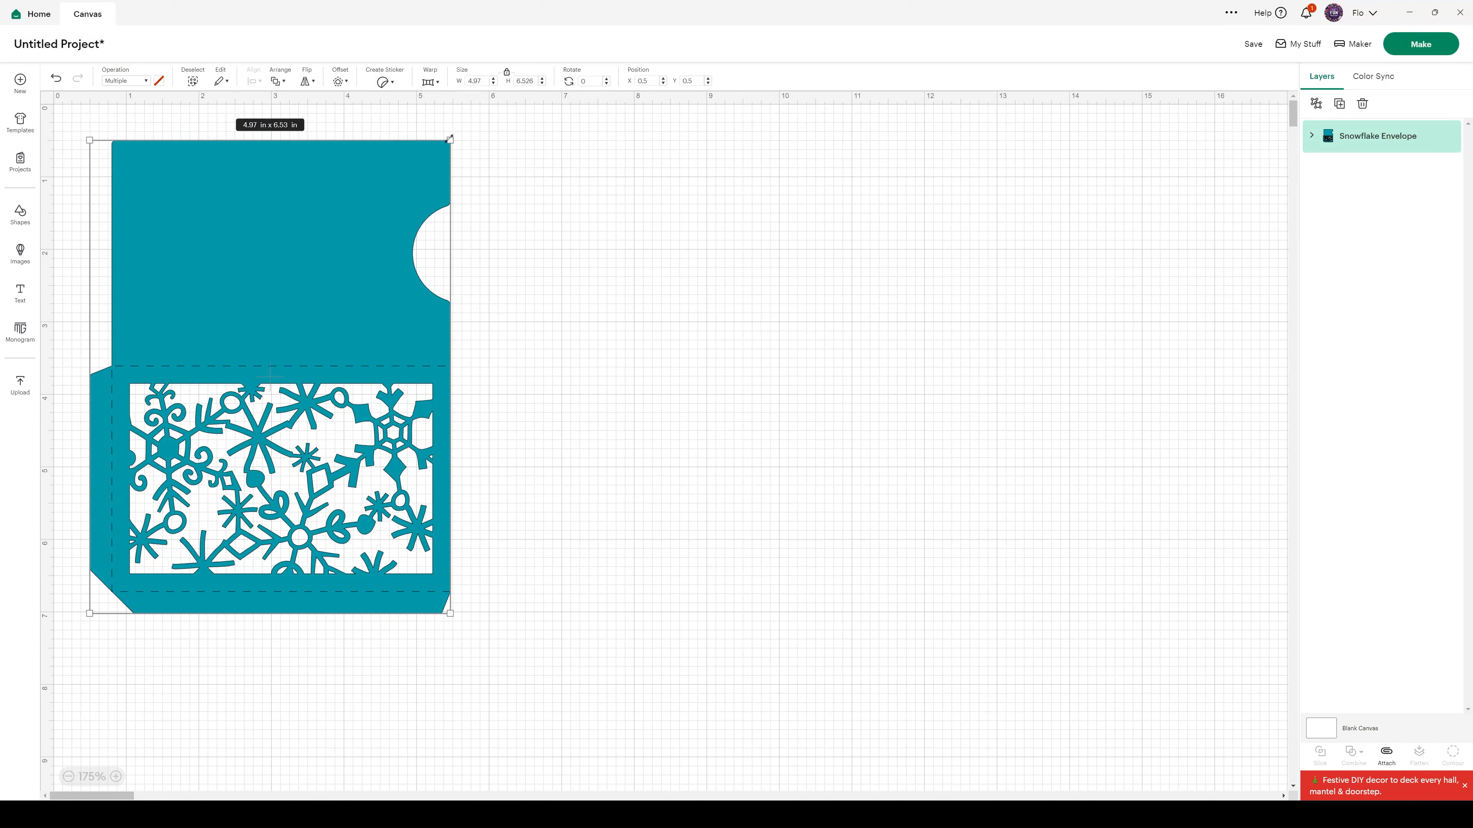
drag(450, 140, 416, 185)
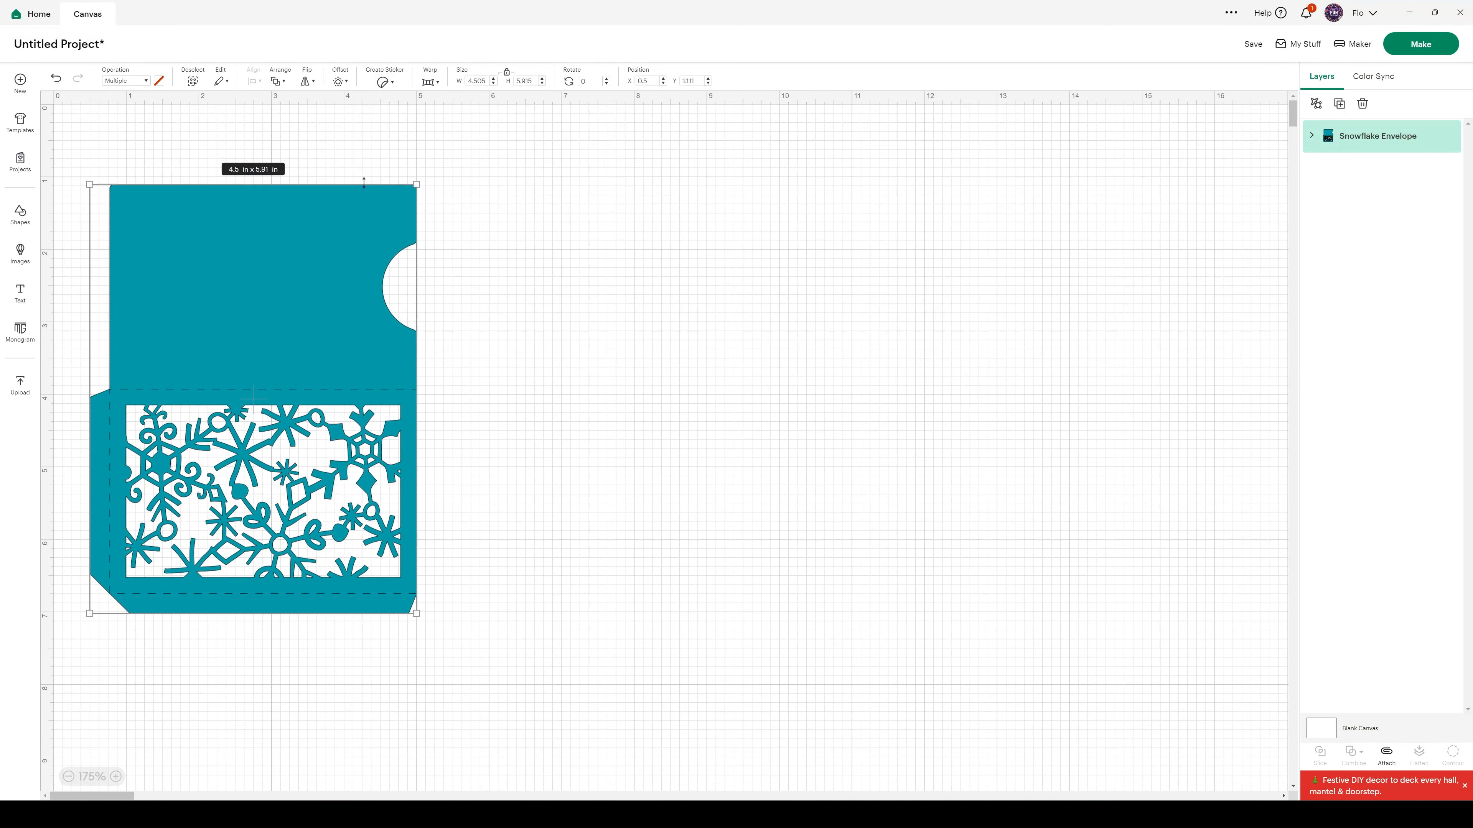
double_click(520, 81)
text(5)
key(Return)
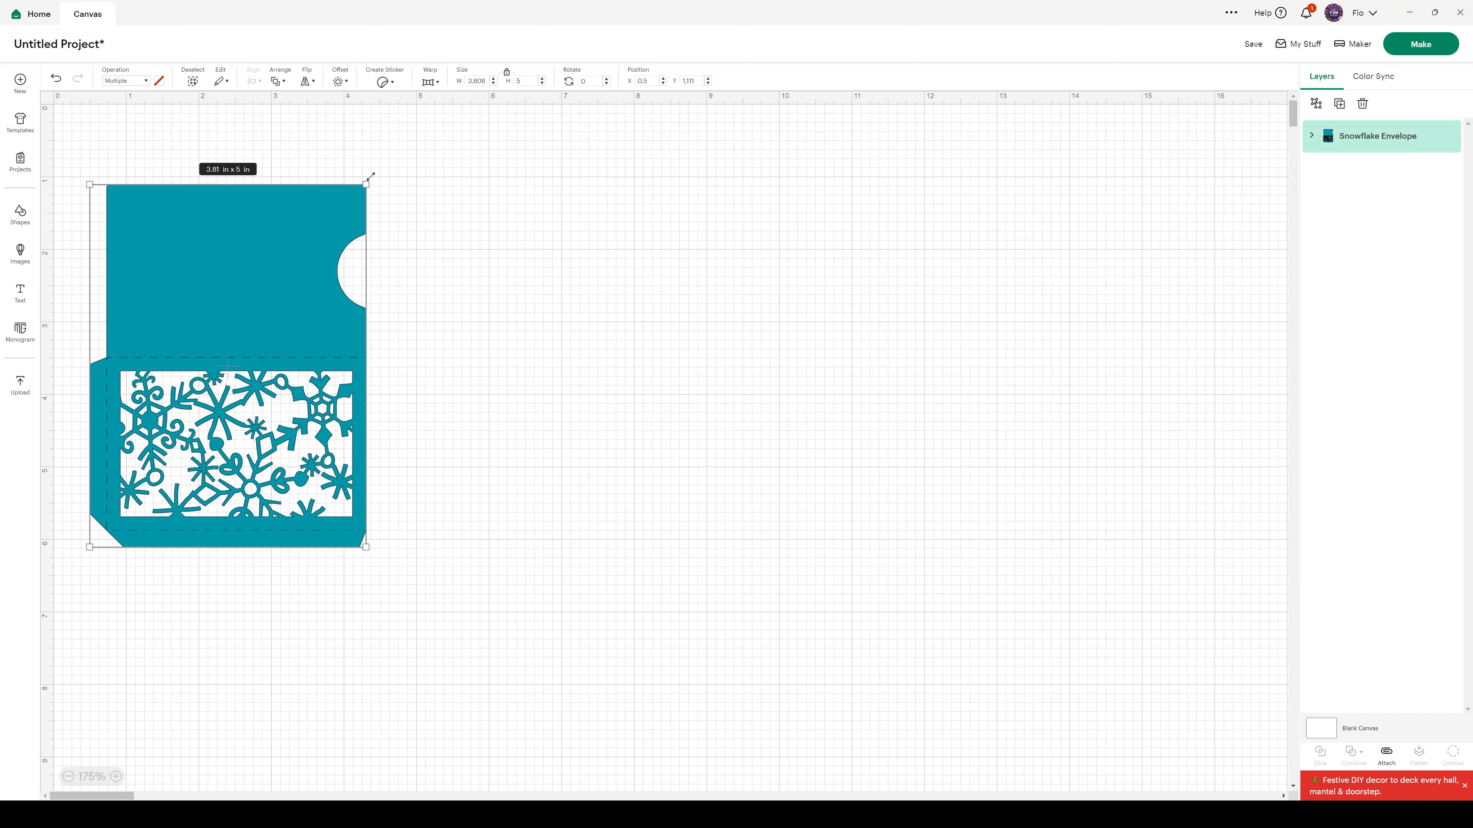
Rotate the snowflake envelope to 180 degrees so its plain panel sits below the snowflake panel
drag(363, 171, 405, 218)
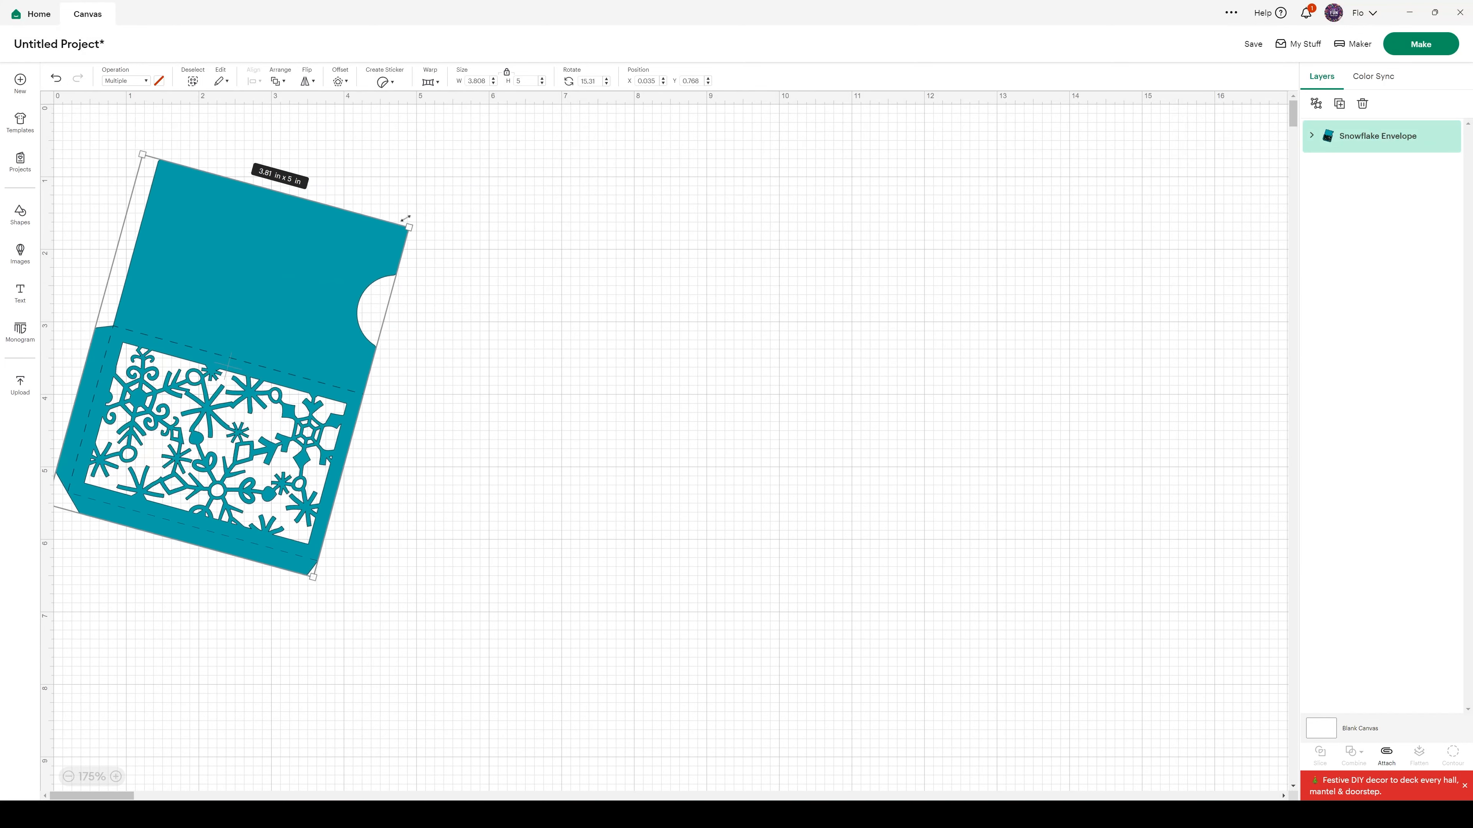
double_click(591, 81)
text(180)
key(Return)
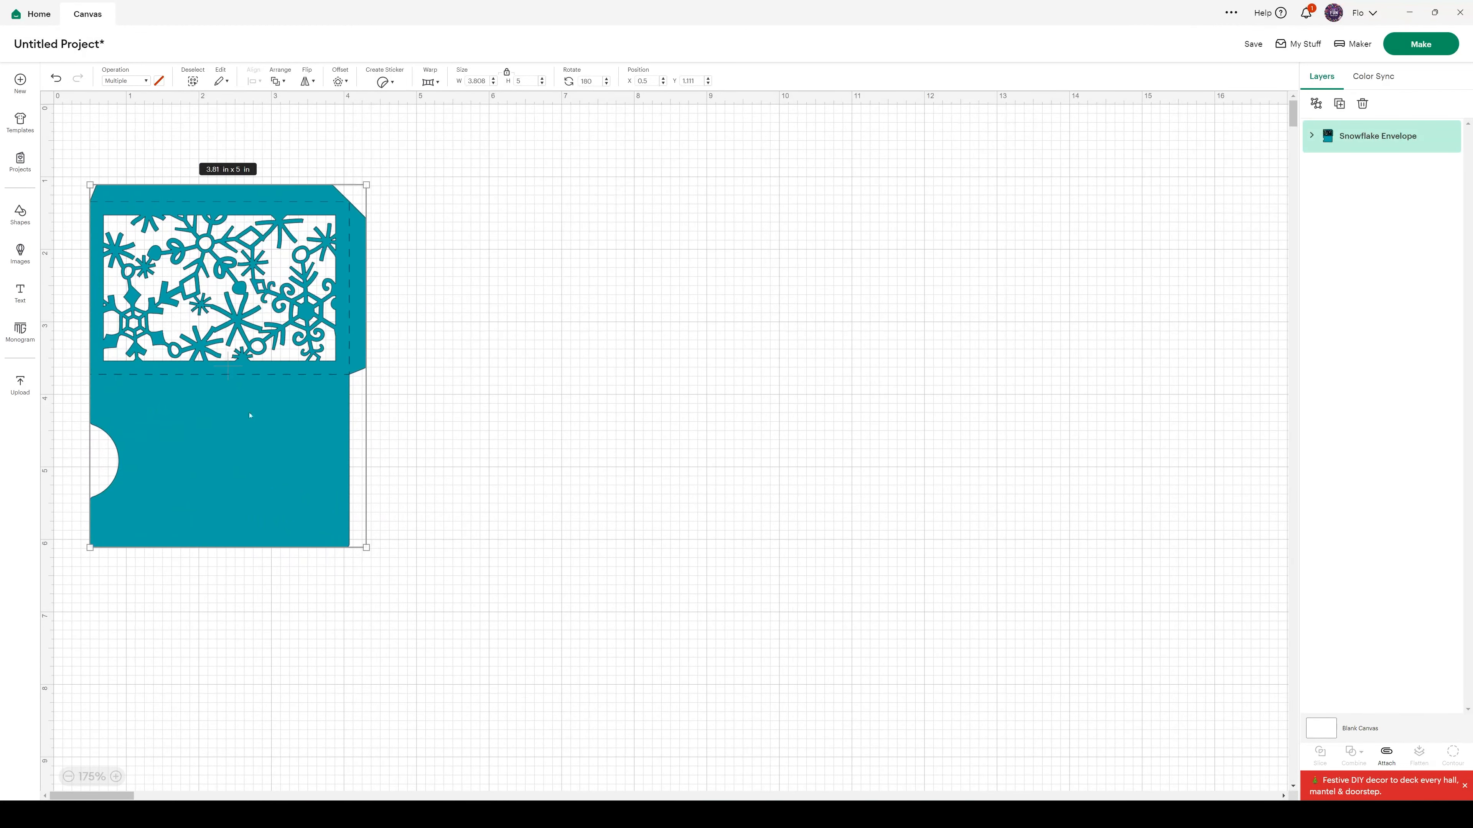
Add a text object reading "To :" on the plain lower panel of the envelope
click(486, 407)
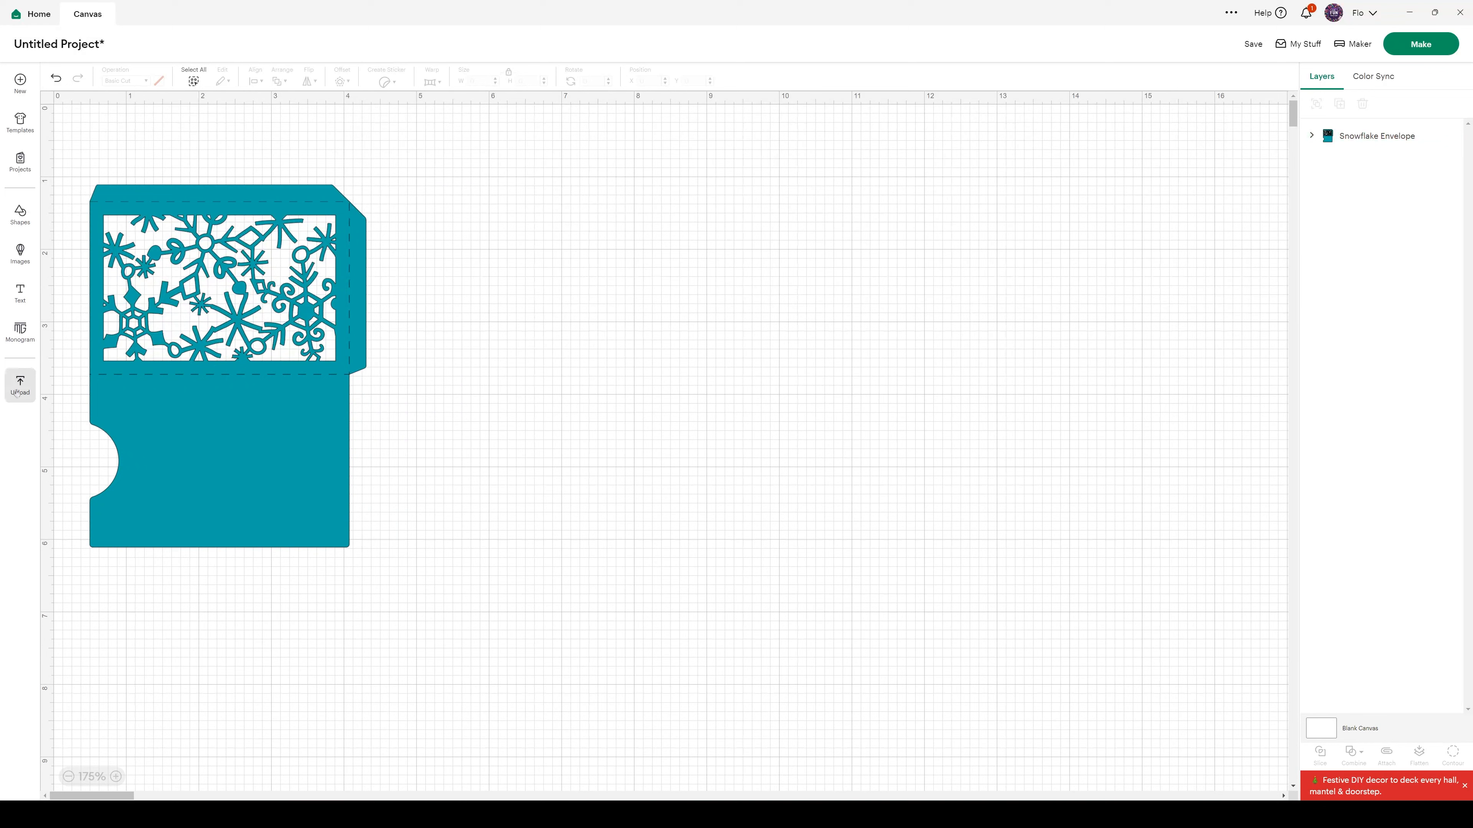
click(22, 292)
text(To :)
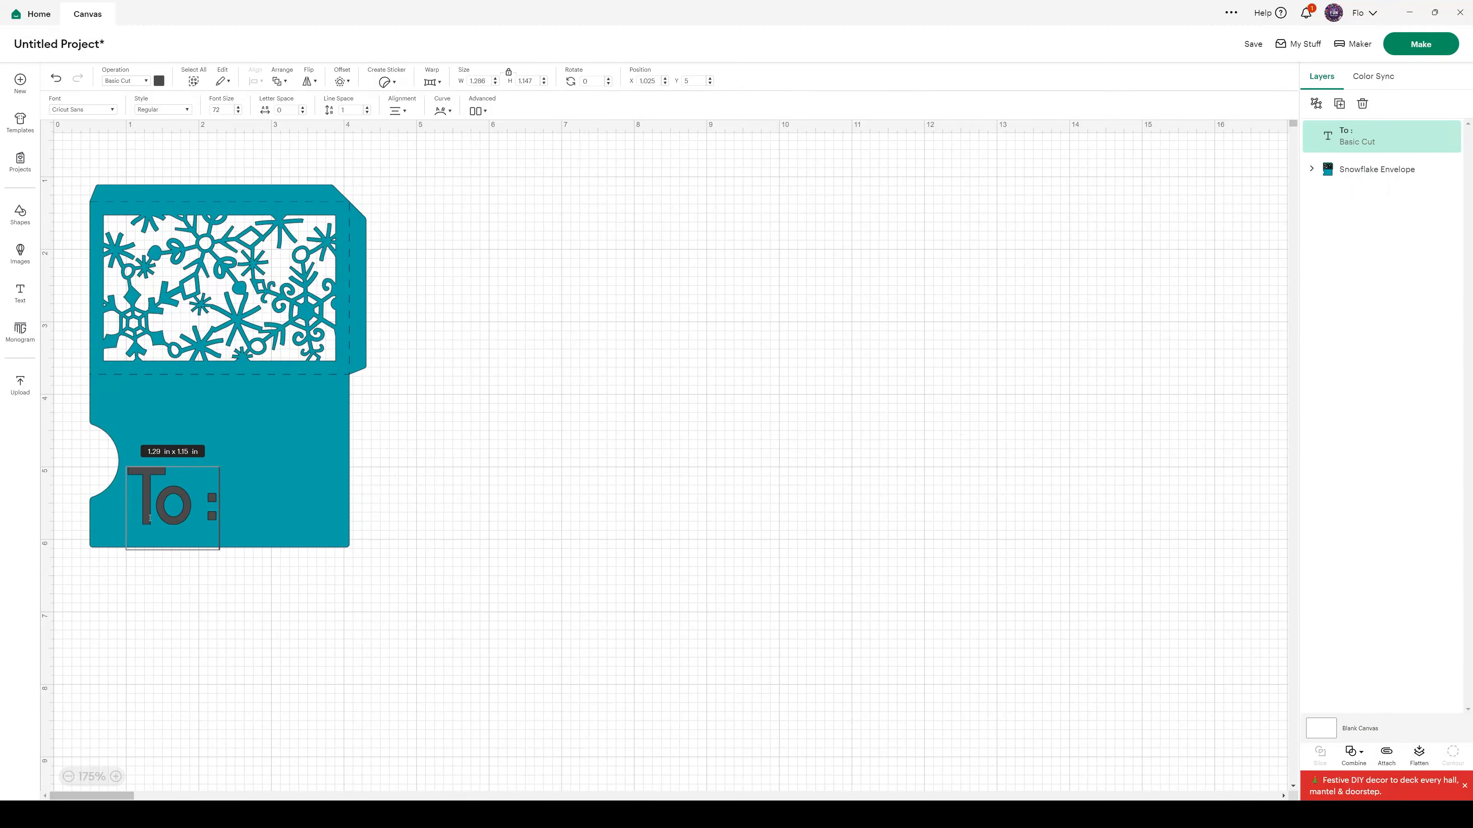
click(233, 483)
Duplicate the "To :" text, arrange the two copies one above the other on the plain panel, and change the lower one to "From :"
click(189, 496)
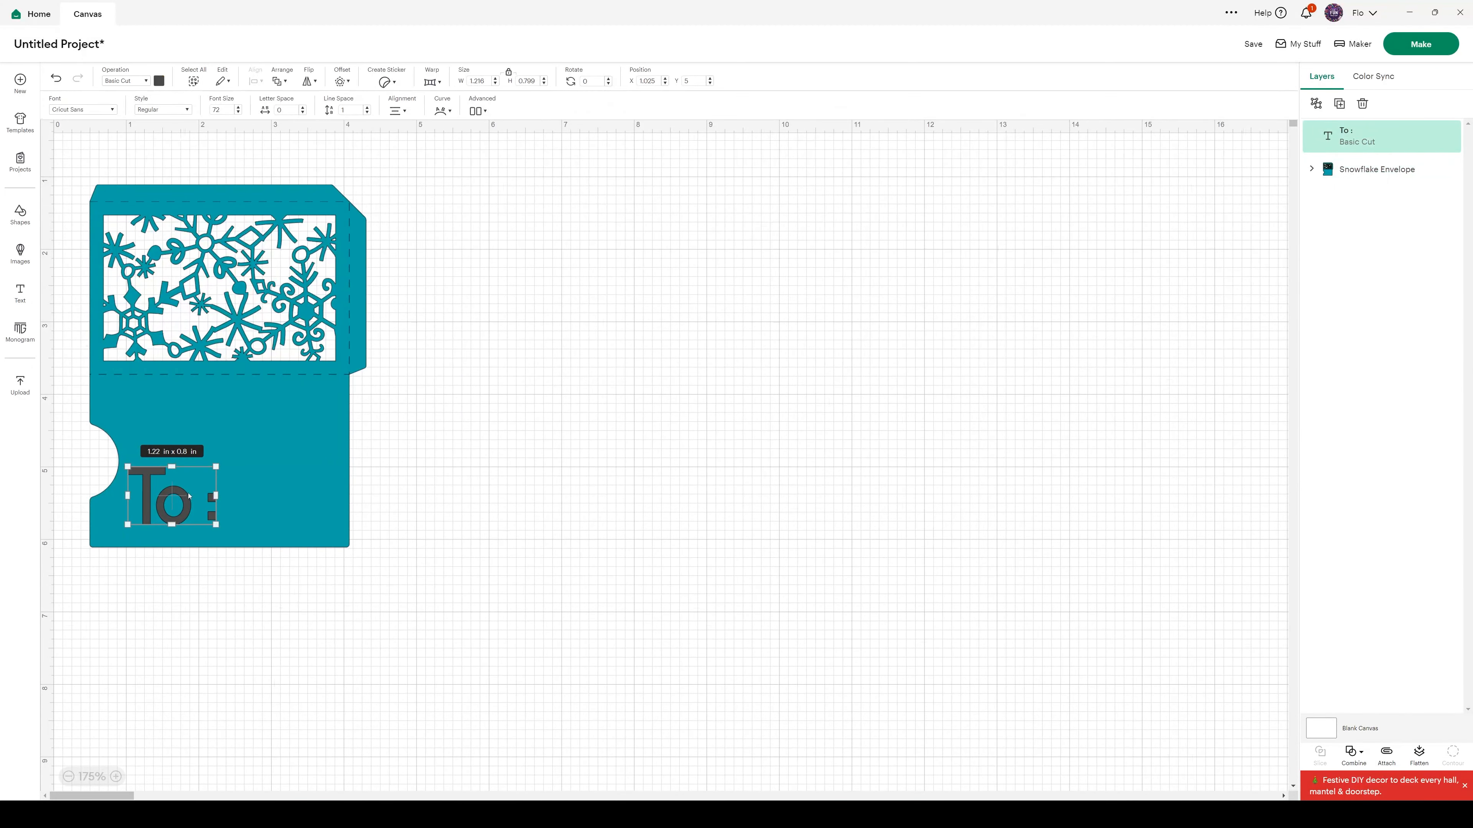
key(ctrl+c)
key(ctrl+v)
drag(132, 162, 261, 394)
drag(174, 498, 164, 423)
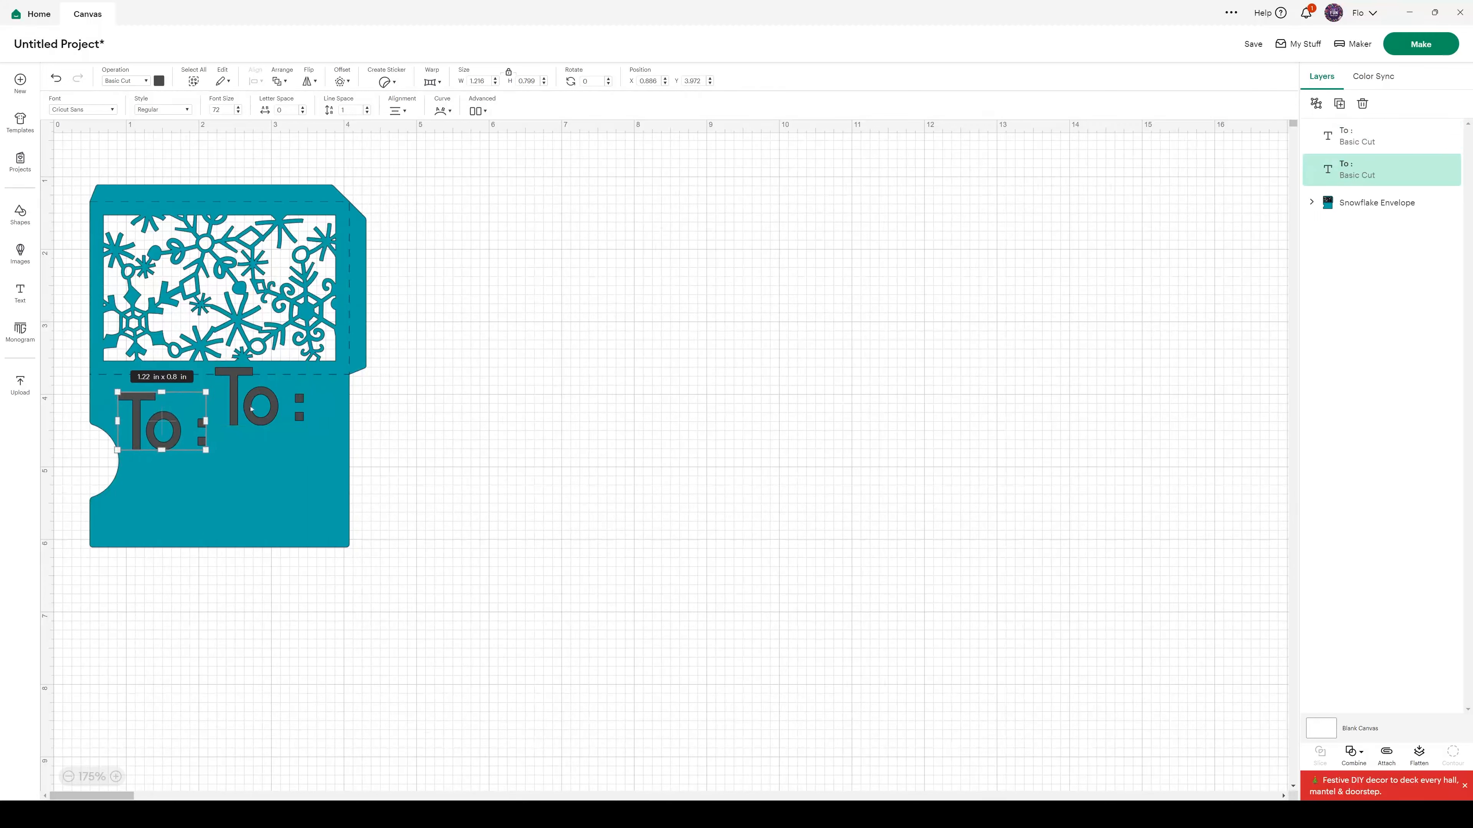
drag(251, 405, 160, 516)
double_click(160, 516)
text(From :)
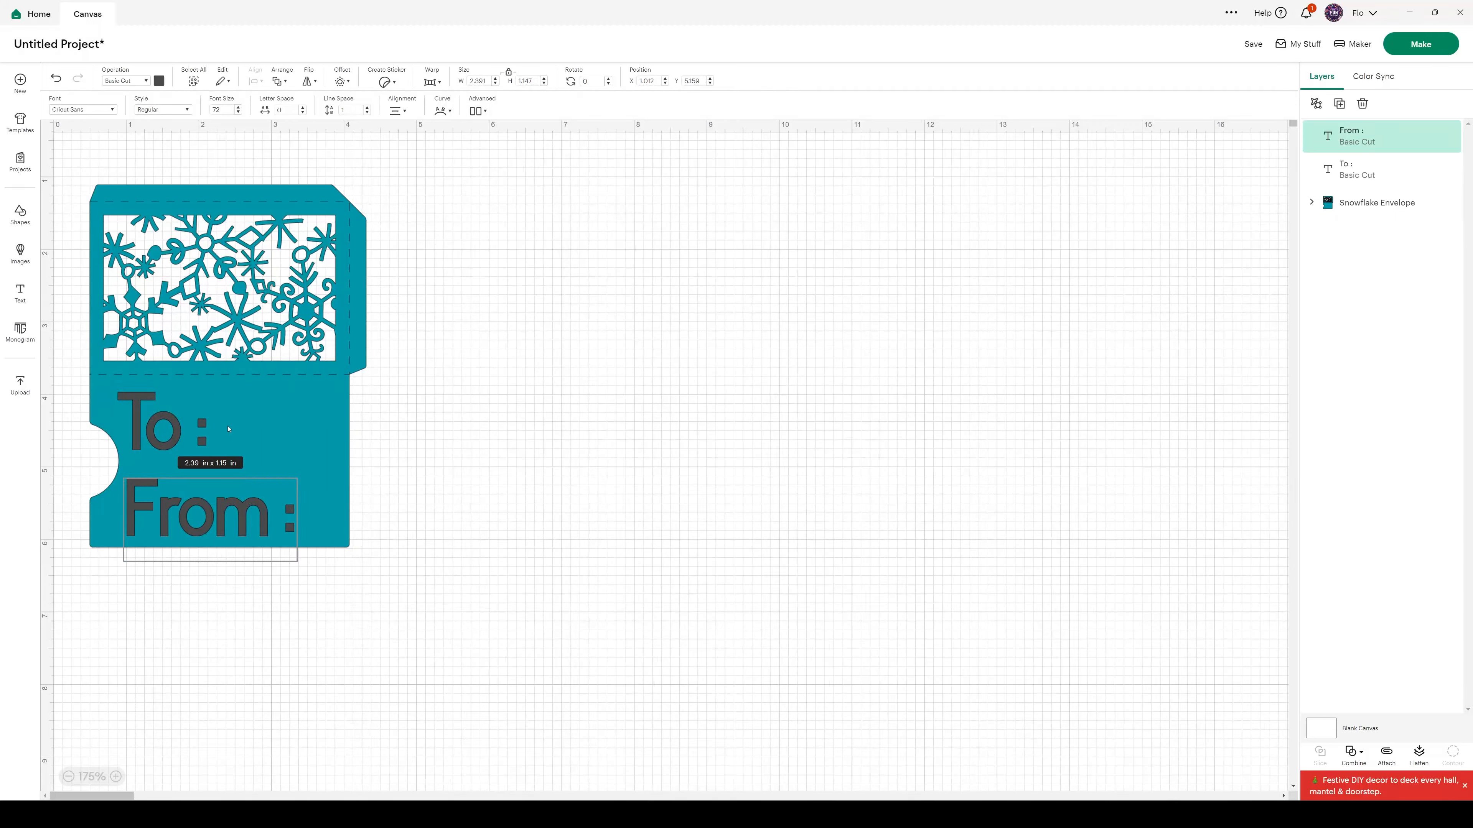
Set the font size of both the "To :" and "From :" texts to 40
click(162, 422)
click(223, 110)
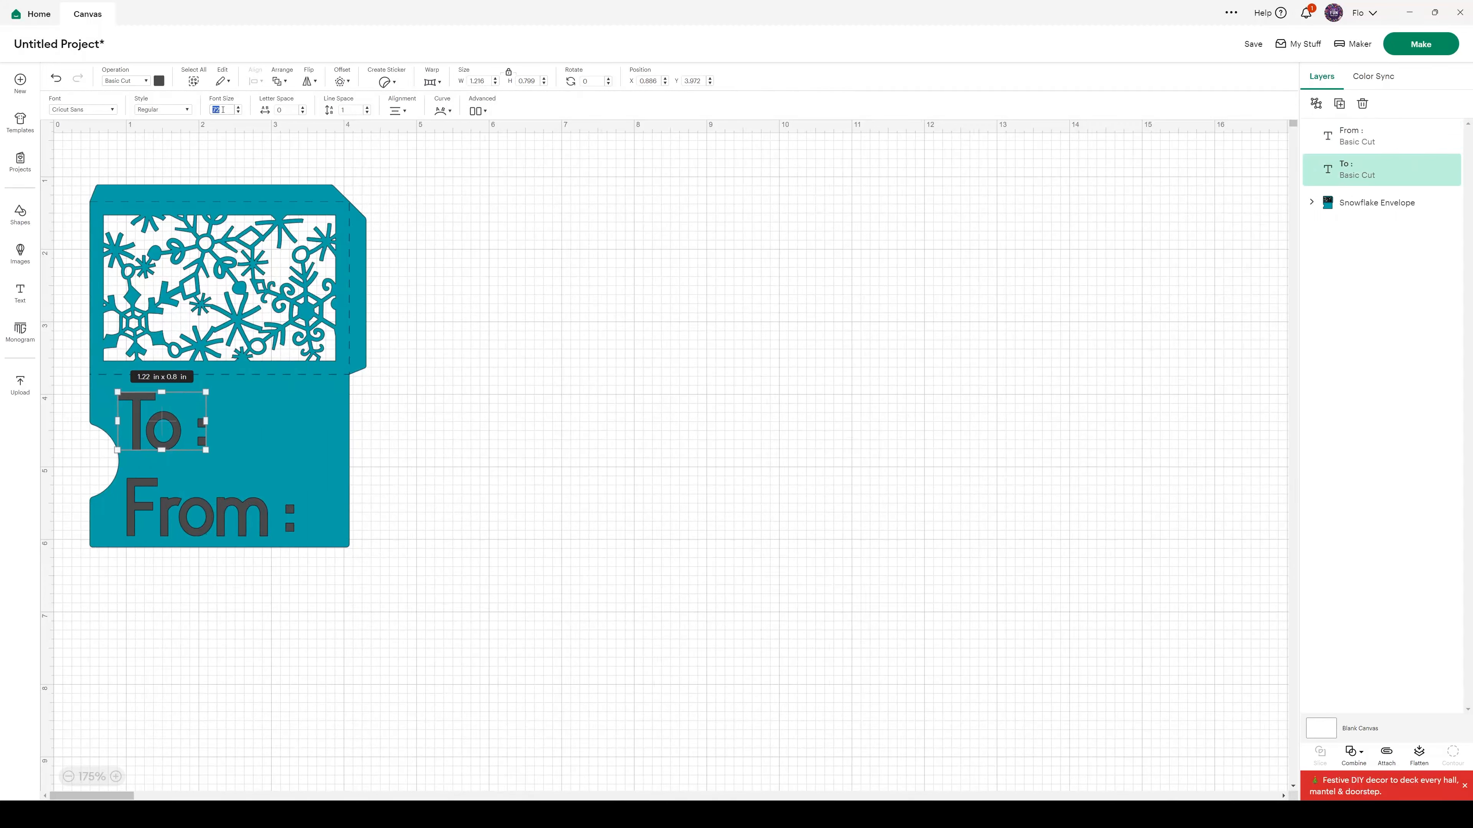
text(40)
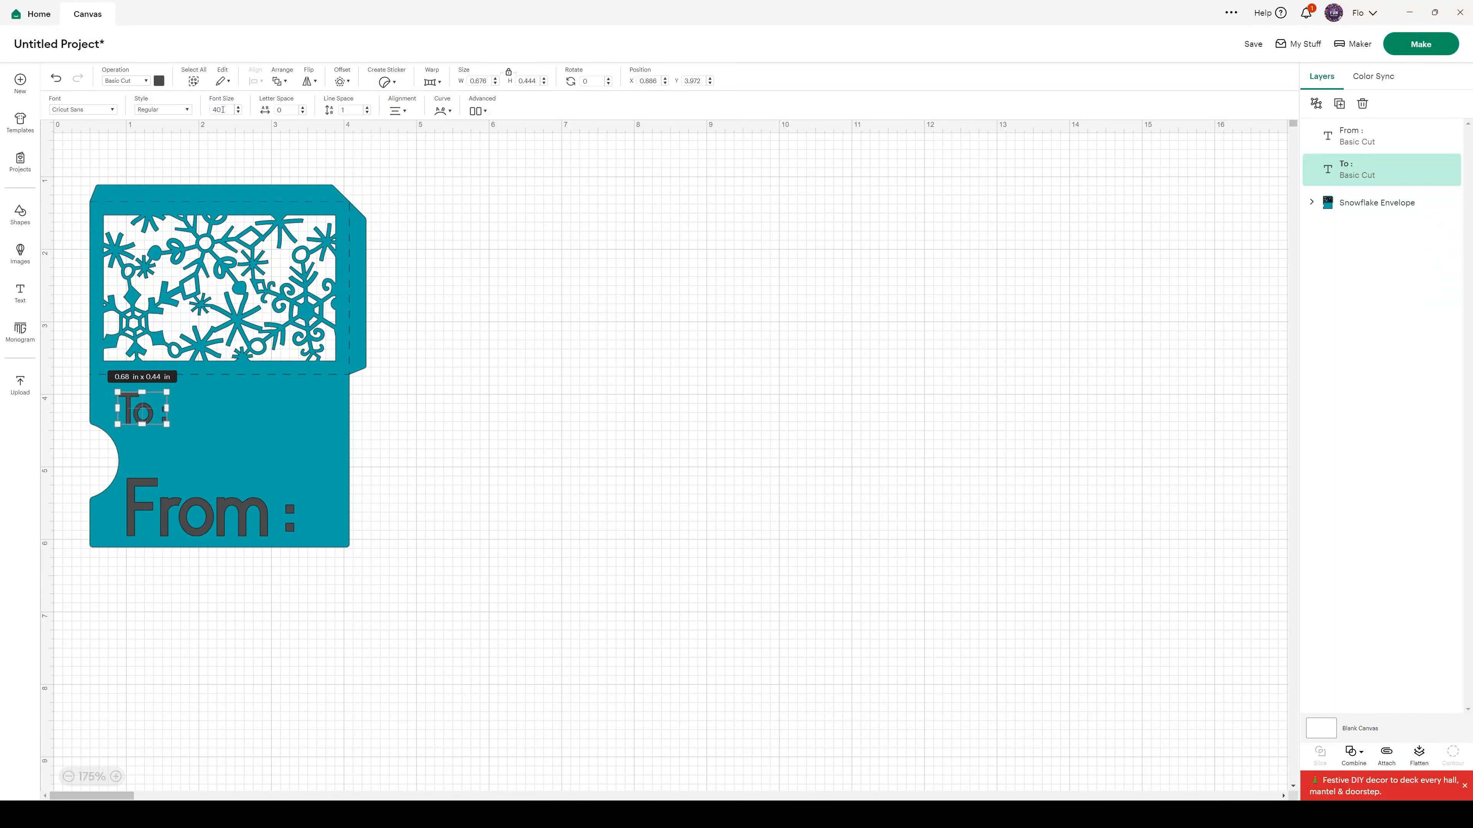
click(226, 514)
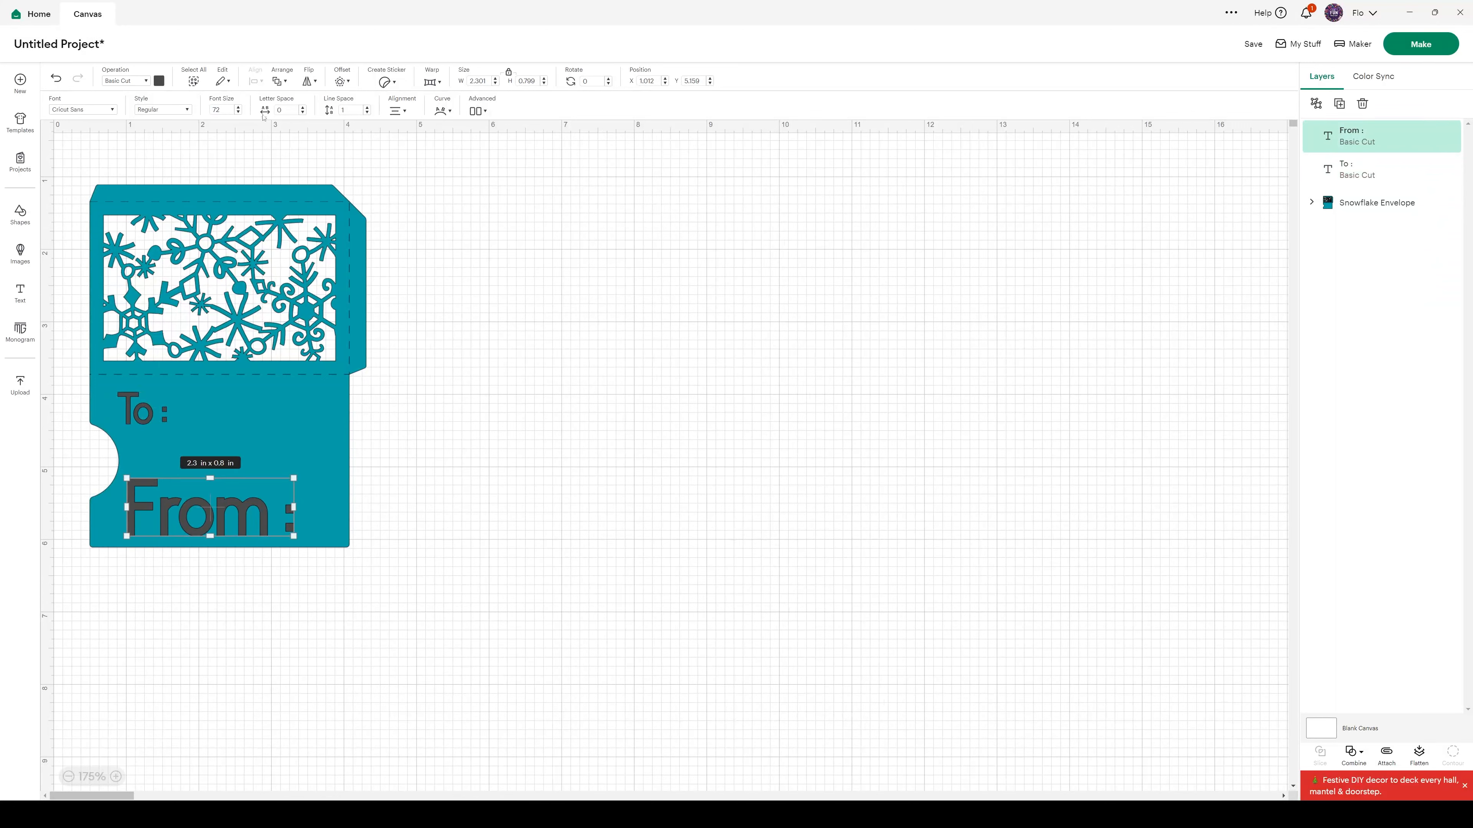
click(220, 109)
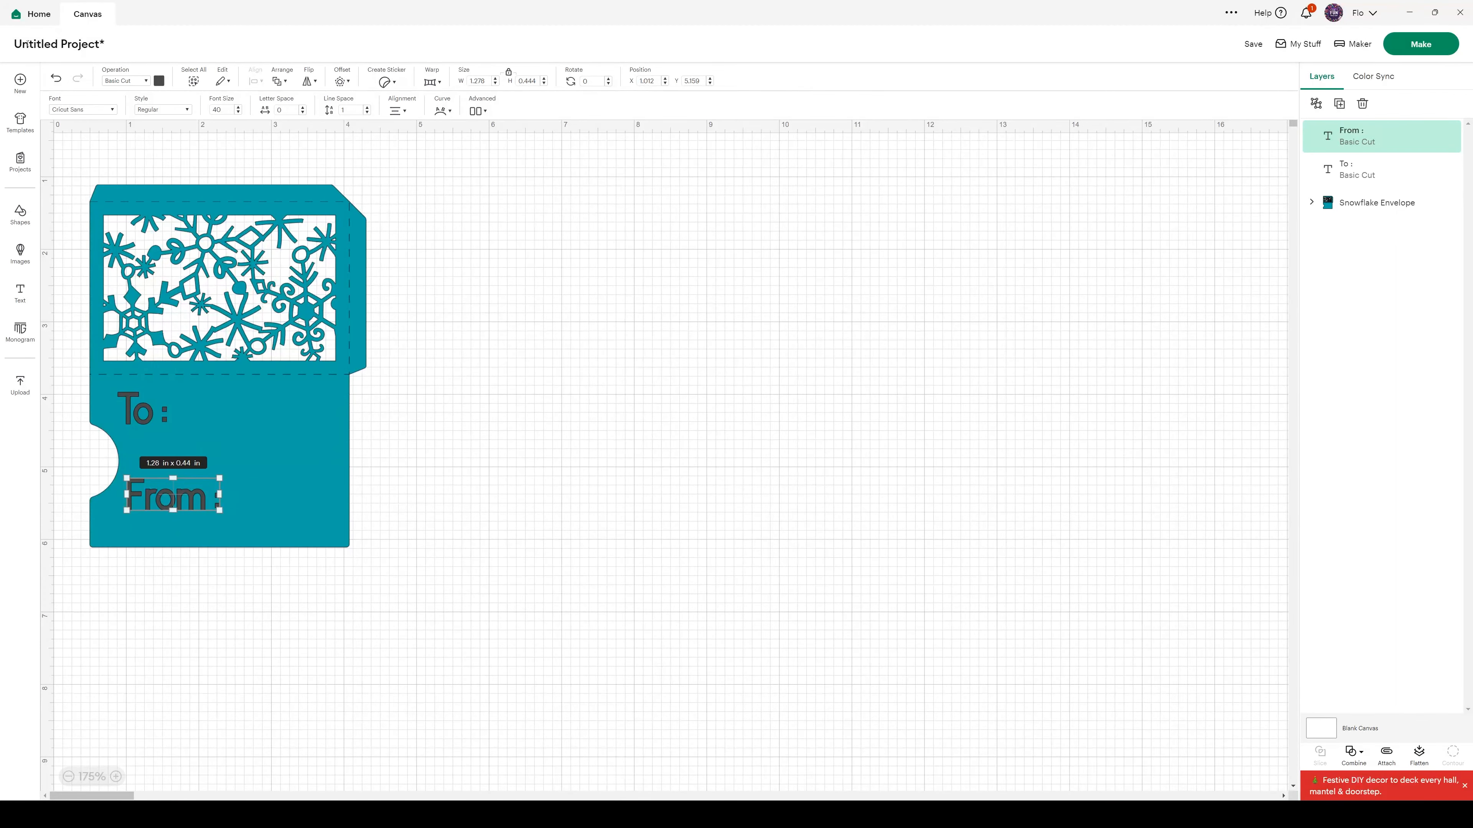
Save the project as "Gift card holder snowflakes" and add it to the Christmas collection
click(1253, 44)
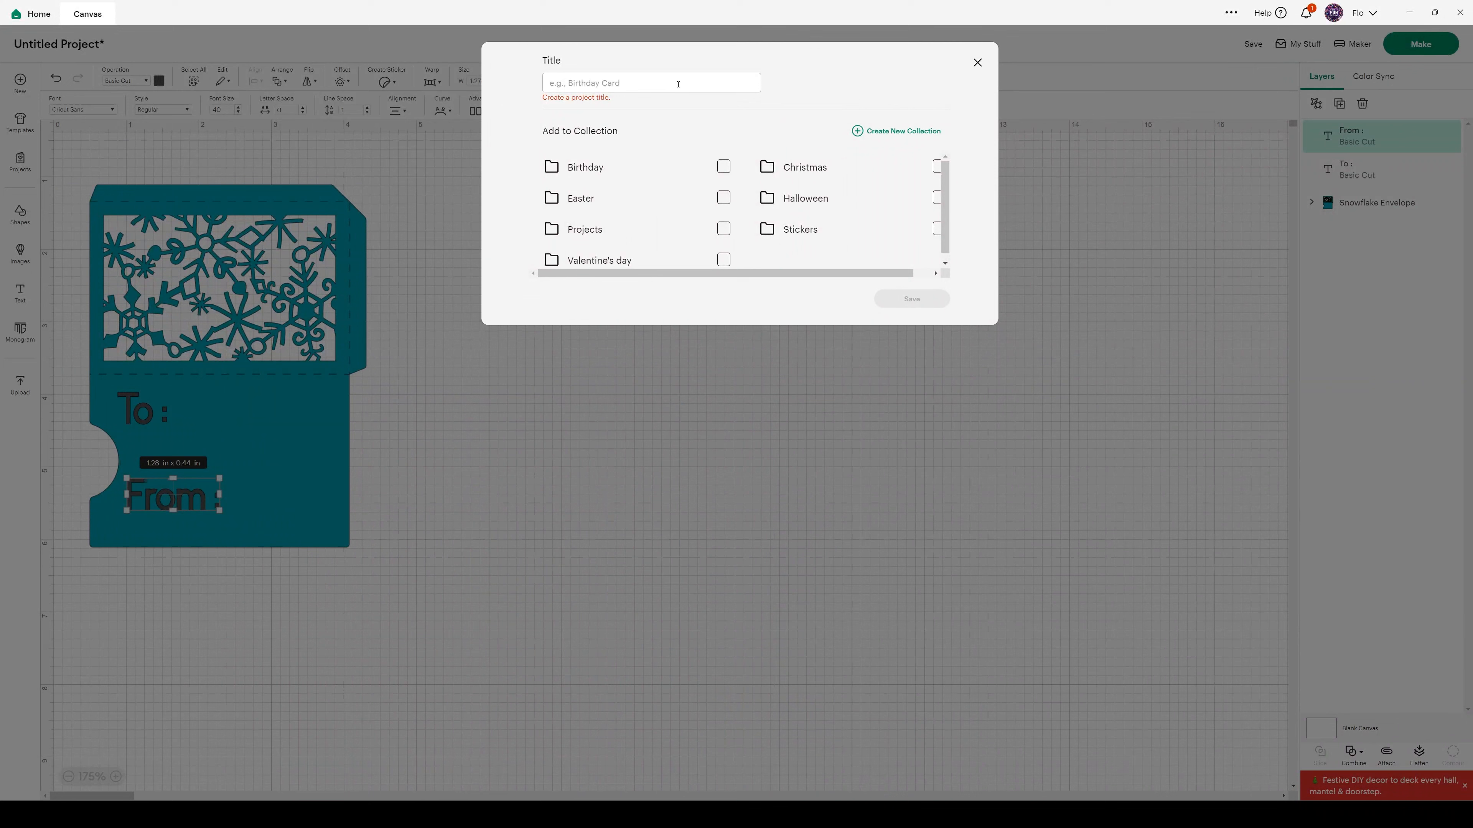
text(Gift card)
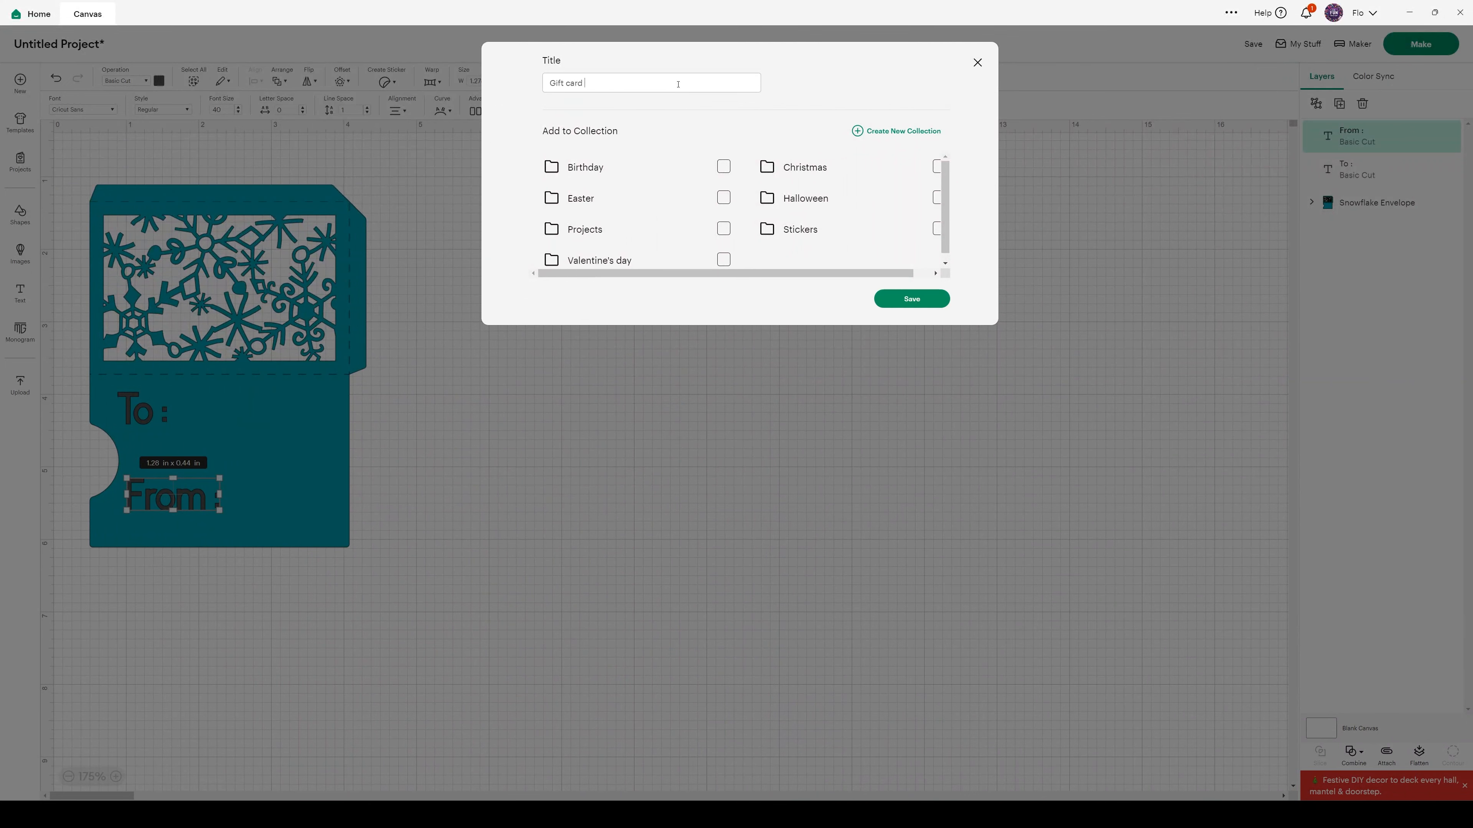
text( holder s,n)
key(BackSpace)
key(BackSpace)
text(nowflakes)
click(936, 167)
click(920, 299)
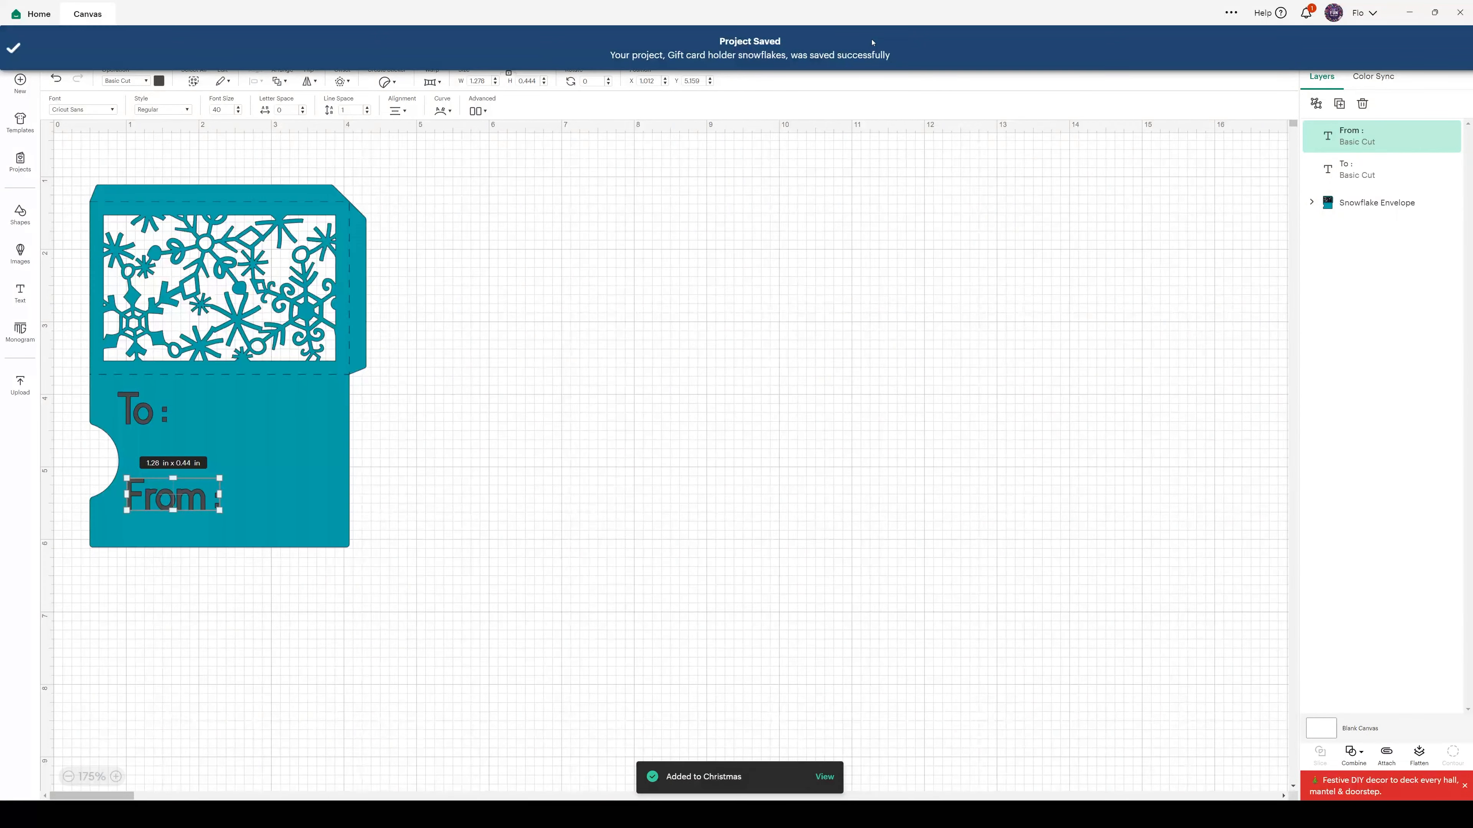
Open the font choices for the "To :" text and filter the Cricut fonts by the Writing characteristic
click(144, 418)
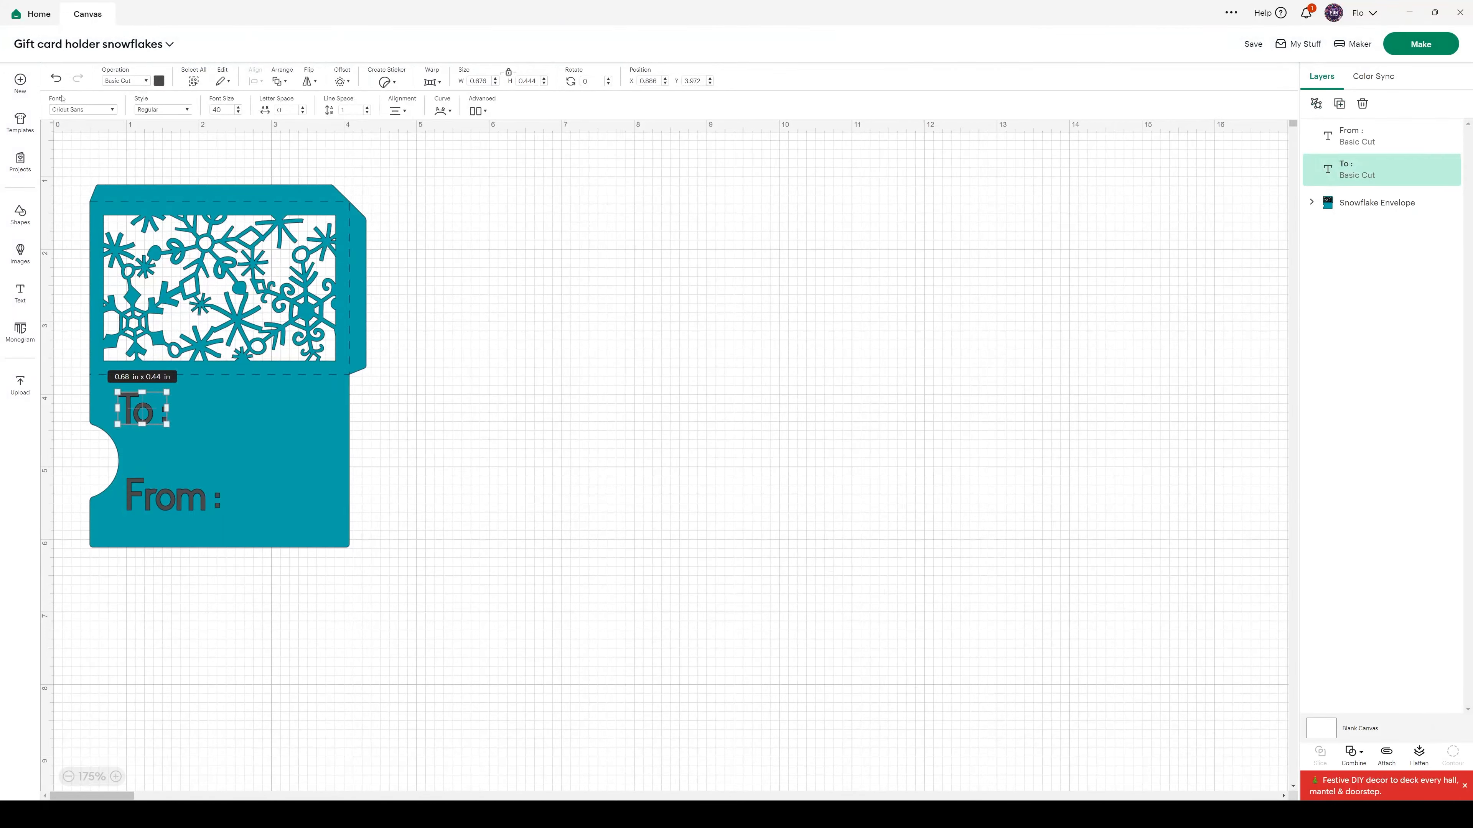
click(87, 108)
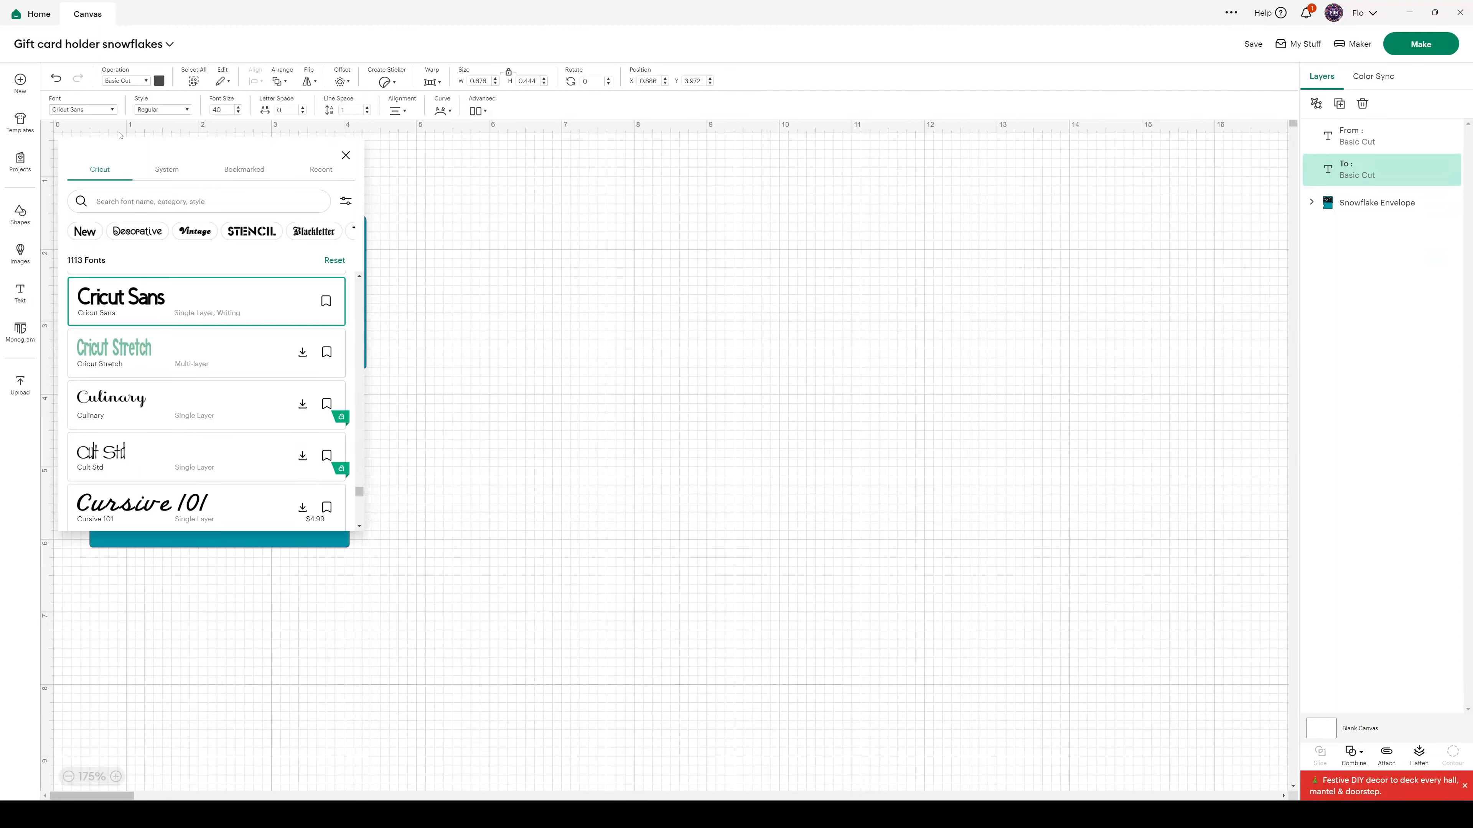
drag(169, 147, 683, 153)
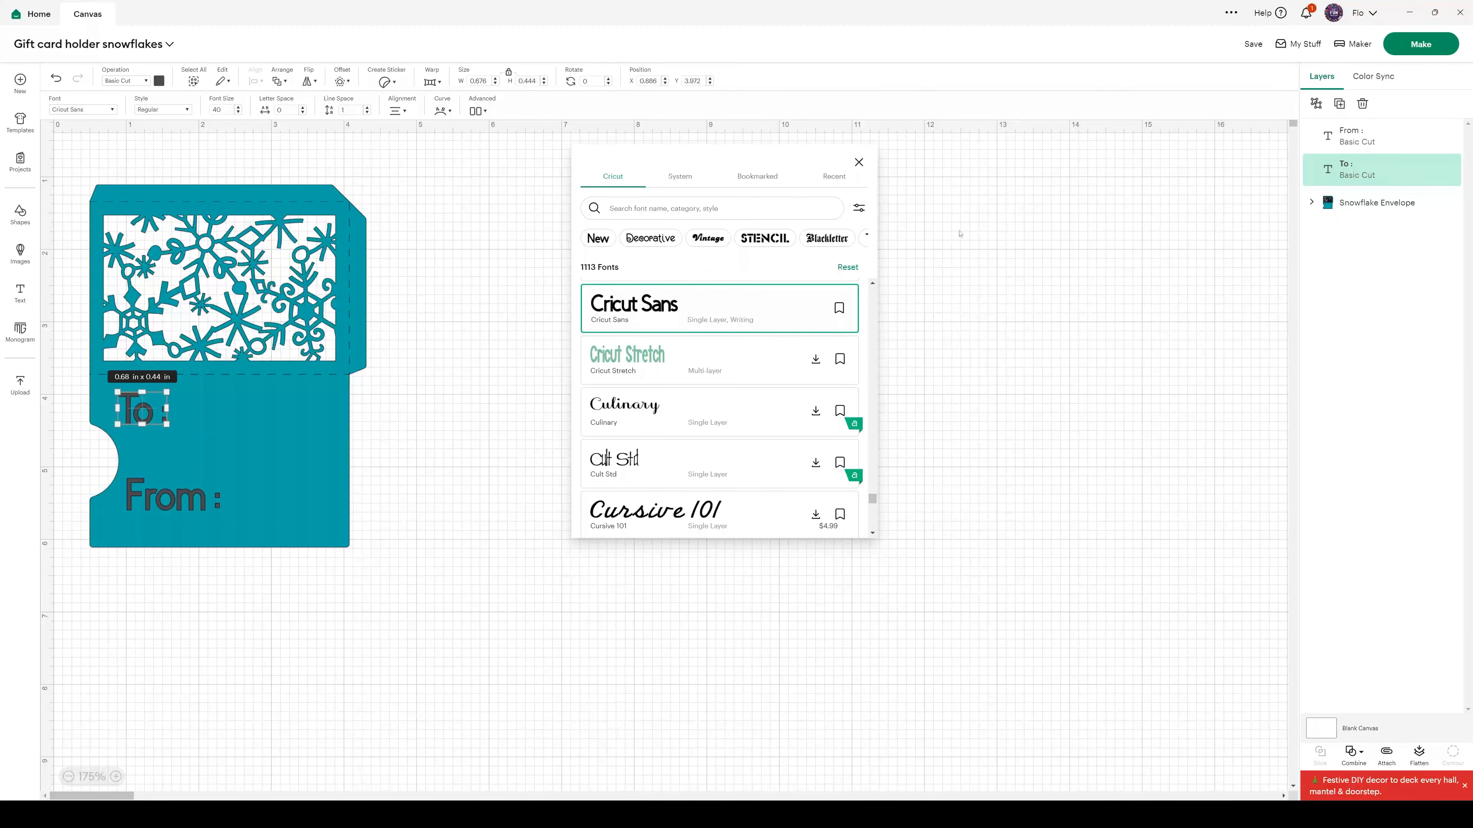
click(858, 210)
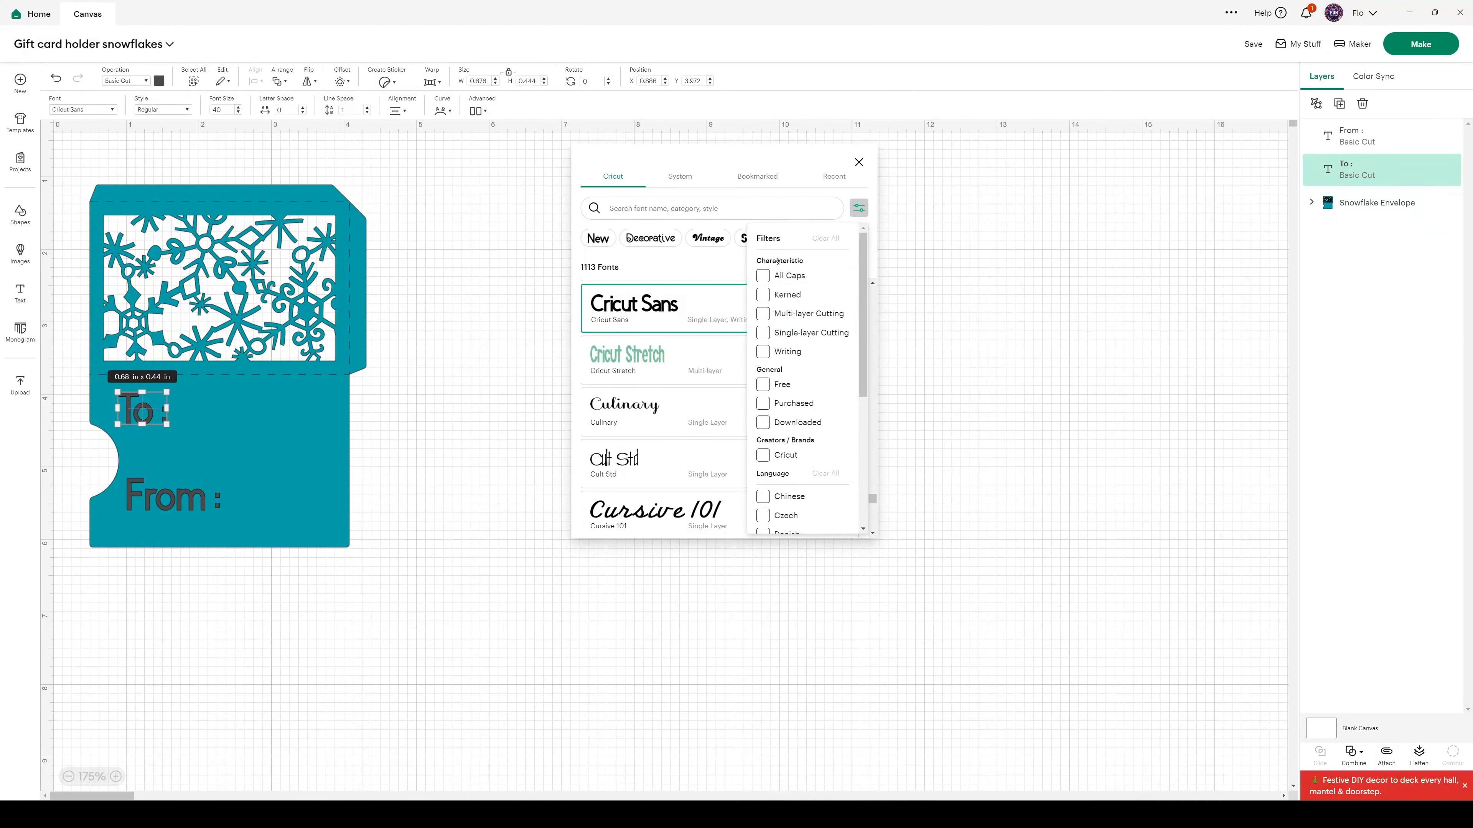
click(762, 354)
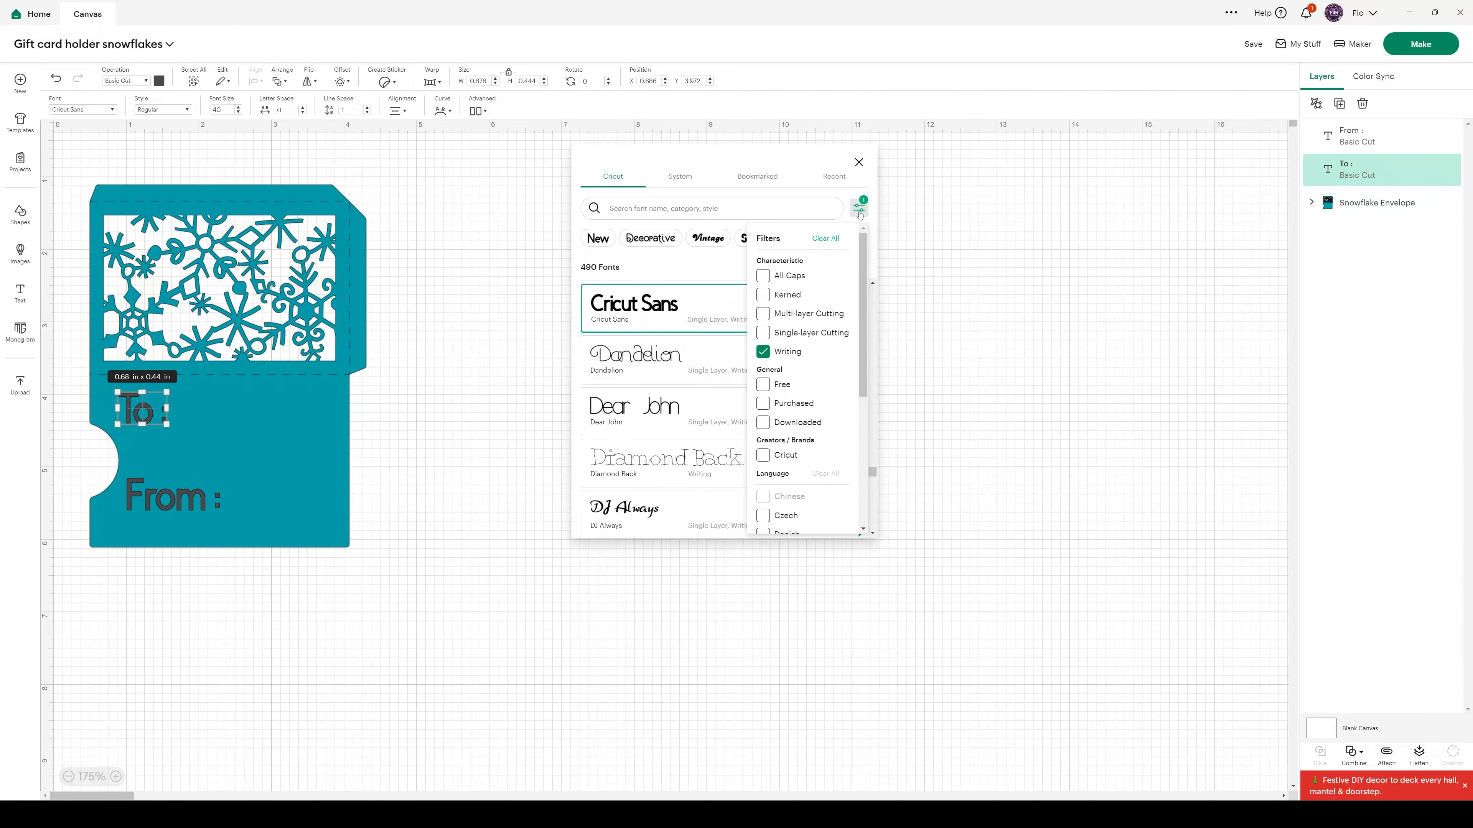
click(844, 208)
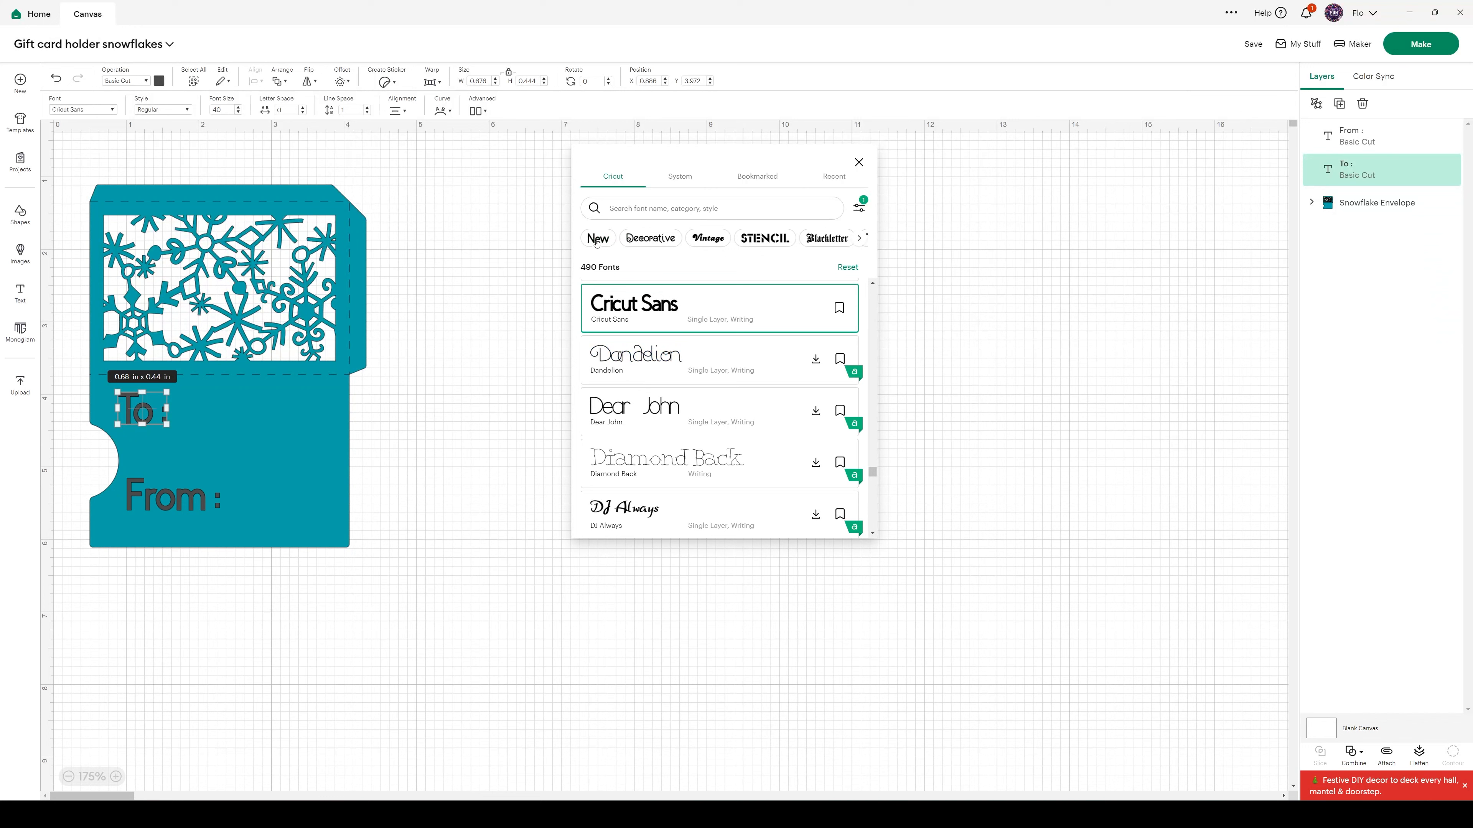
Browse the writing fonts in the Decorative and Vintage categories and clear both category filters
click(648, 239)
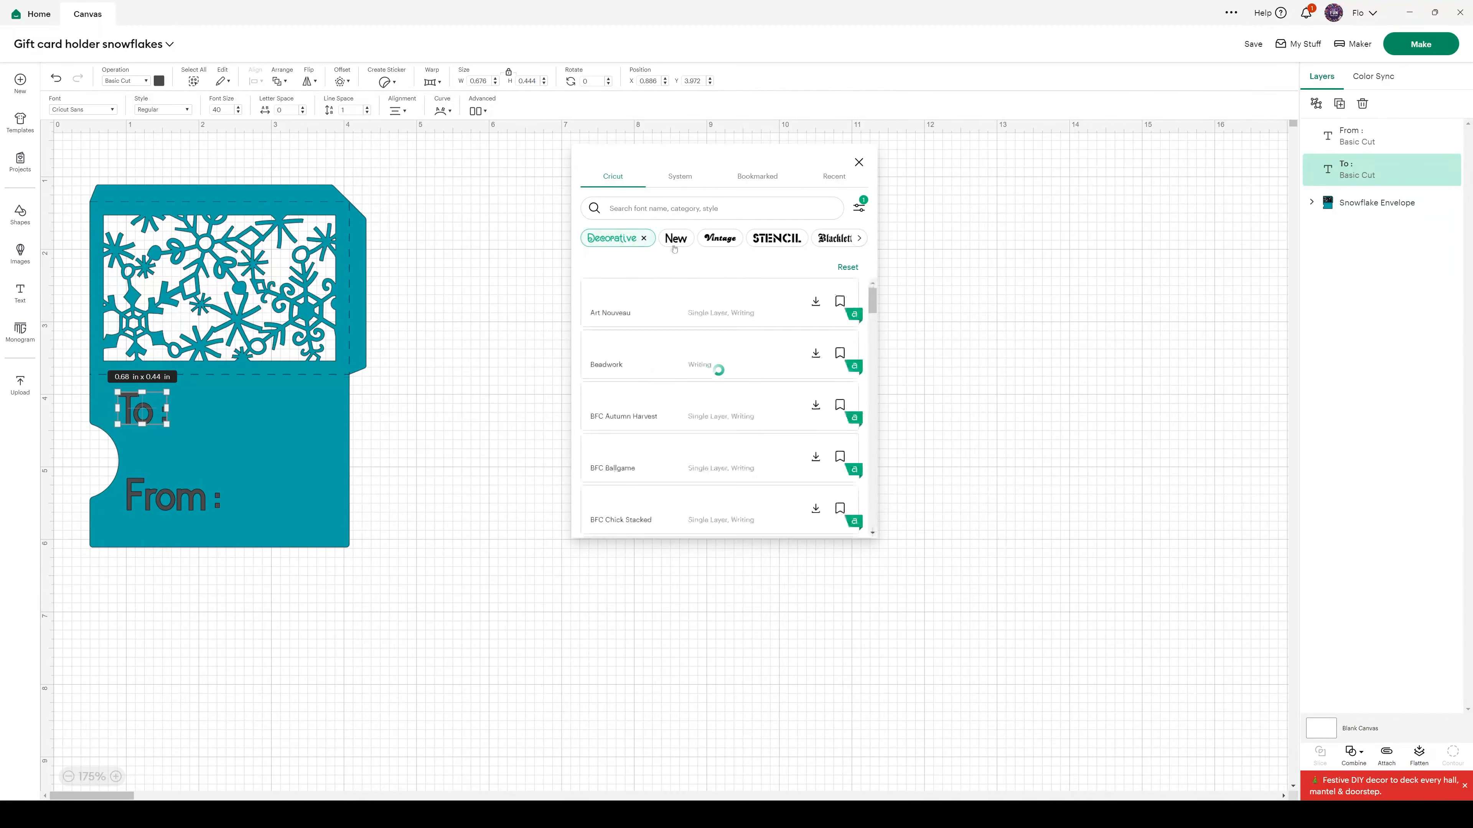
click(730, 237)
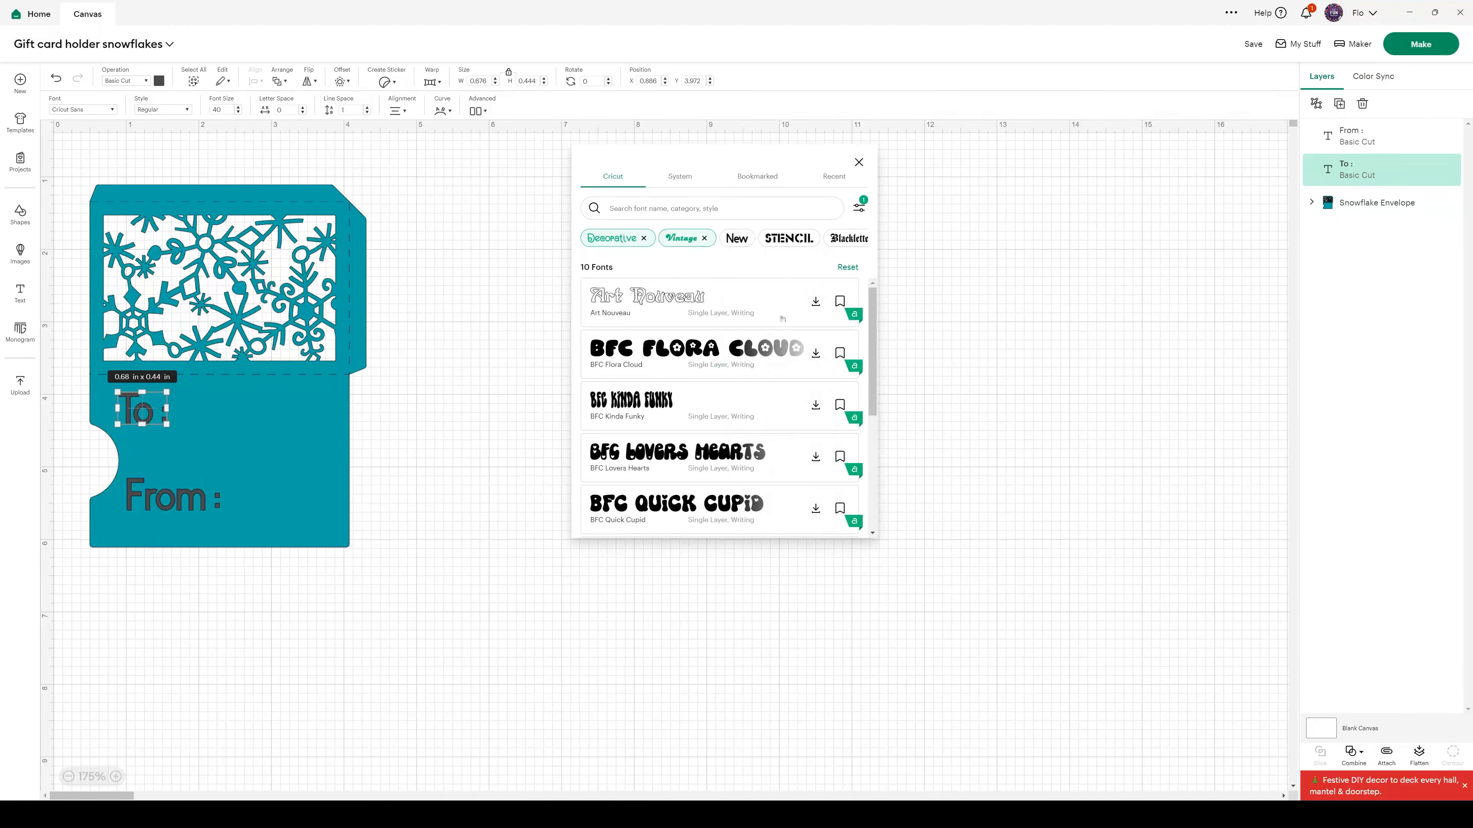
scroll(782, 319, down, 5)
scroll(706, 334, up, 4)
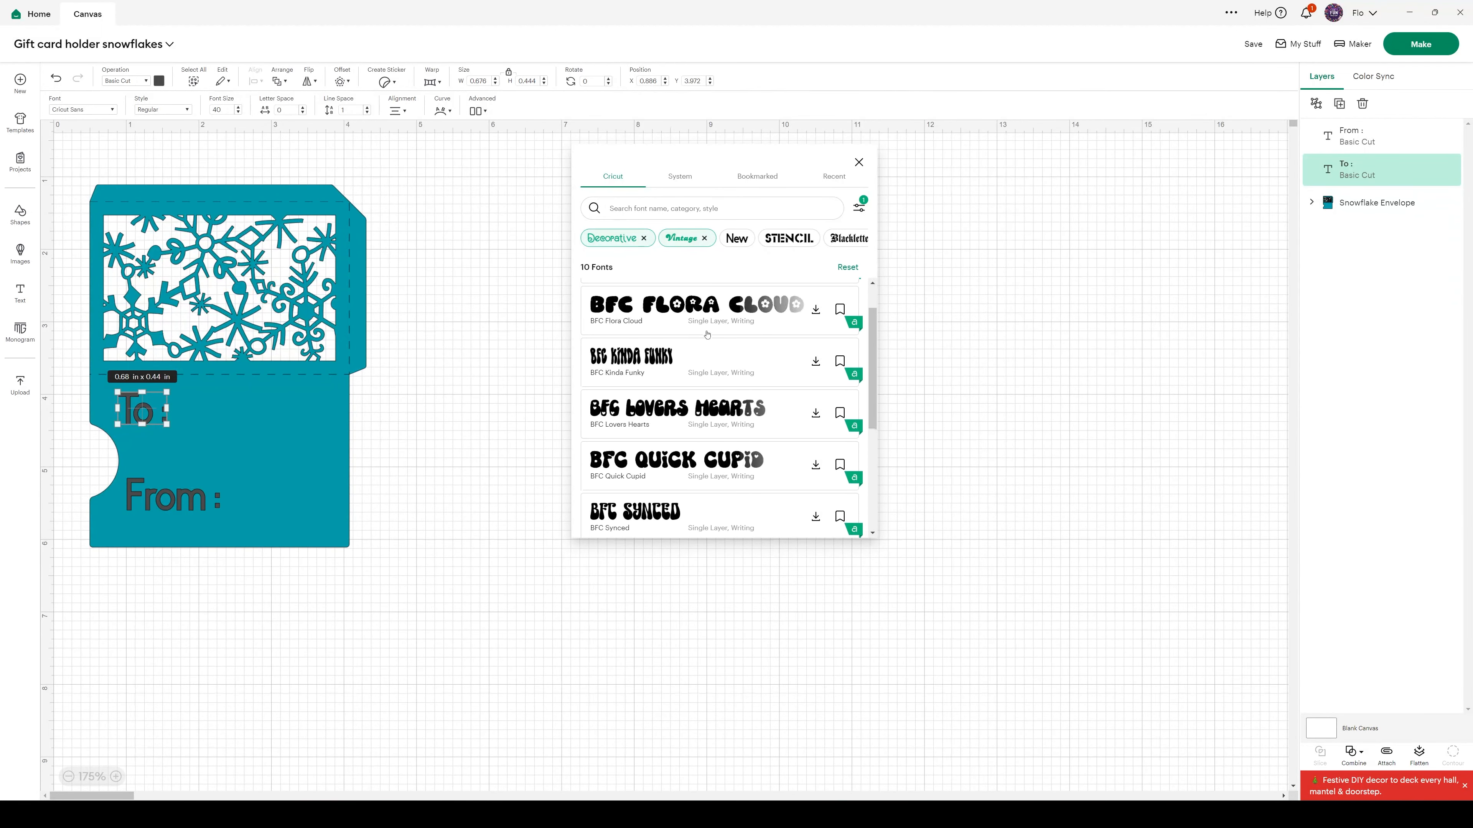
scroll(707, 334, up, 1)
click(644, 238)
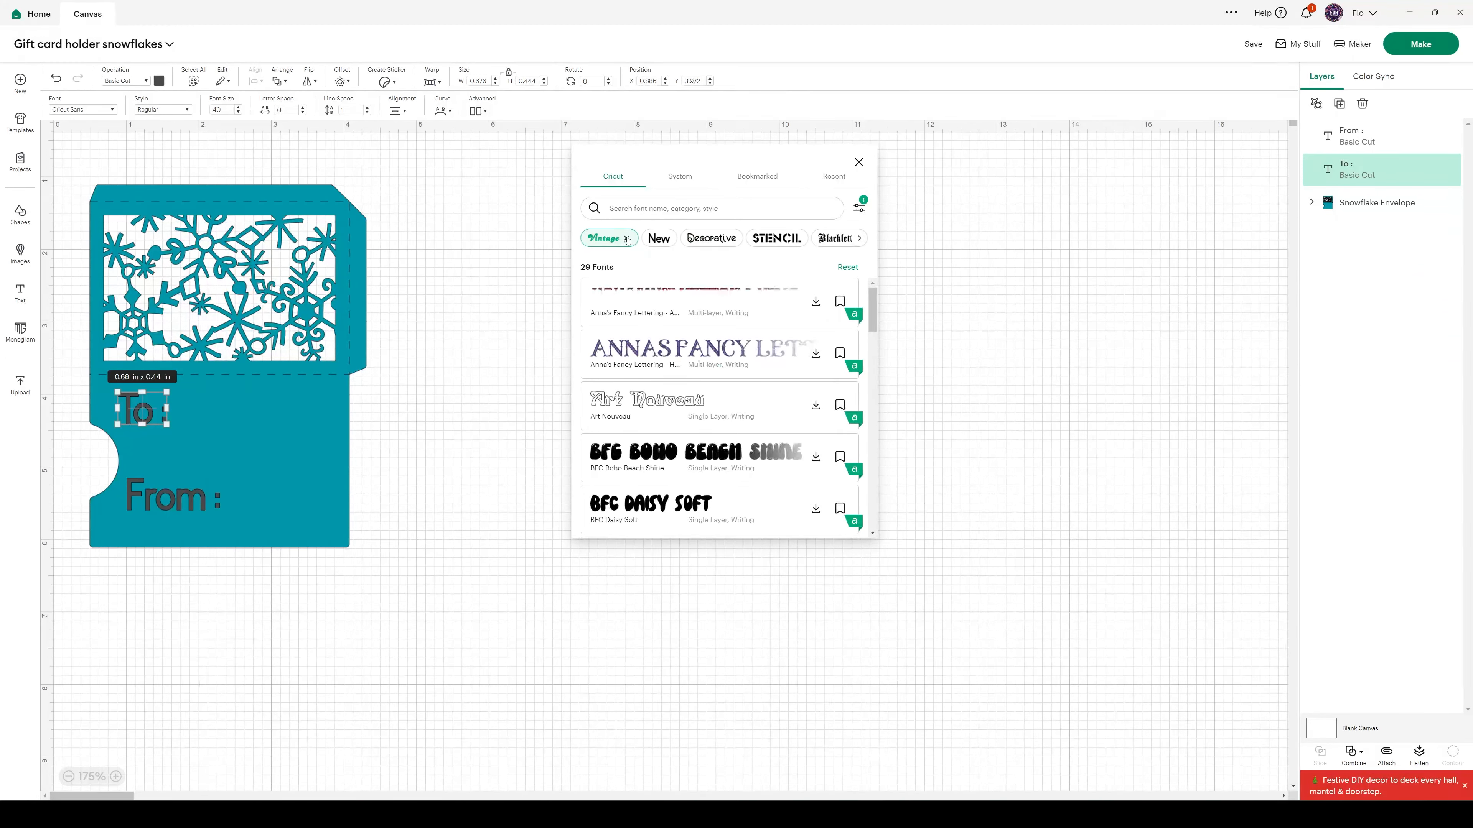
click(626, 239)
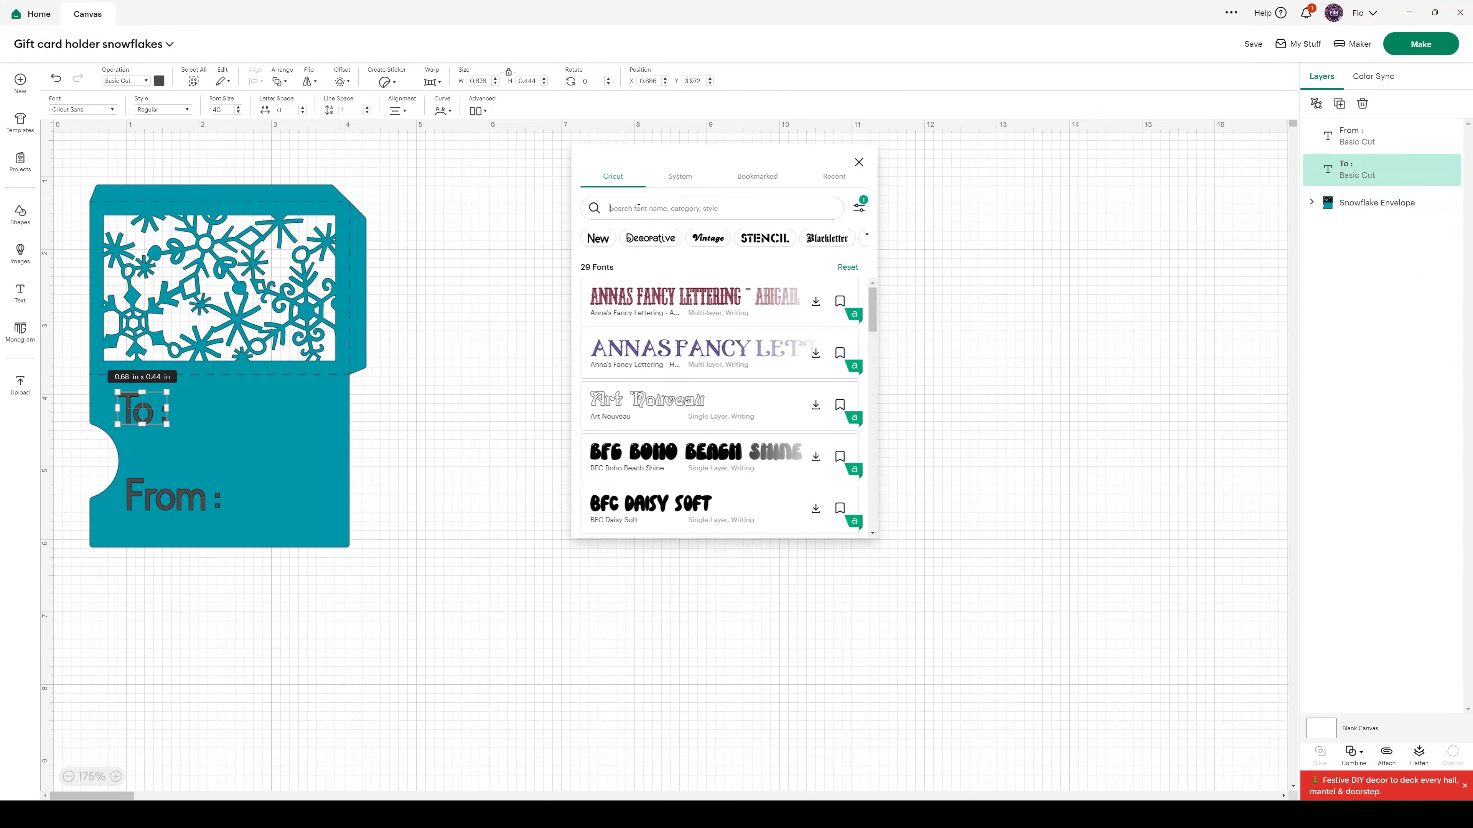
Search the writing fonts for "brown suga" and apply DTC Brown Sugar to both the "To :" and "From :" texts
text(brown)
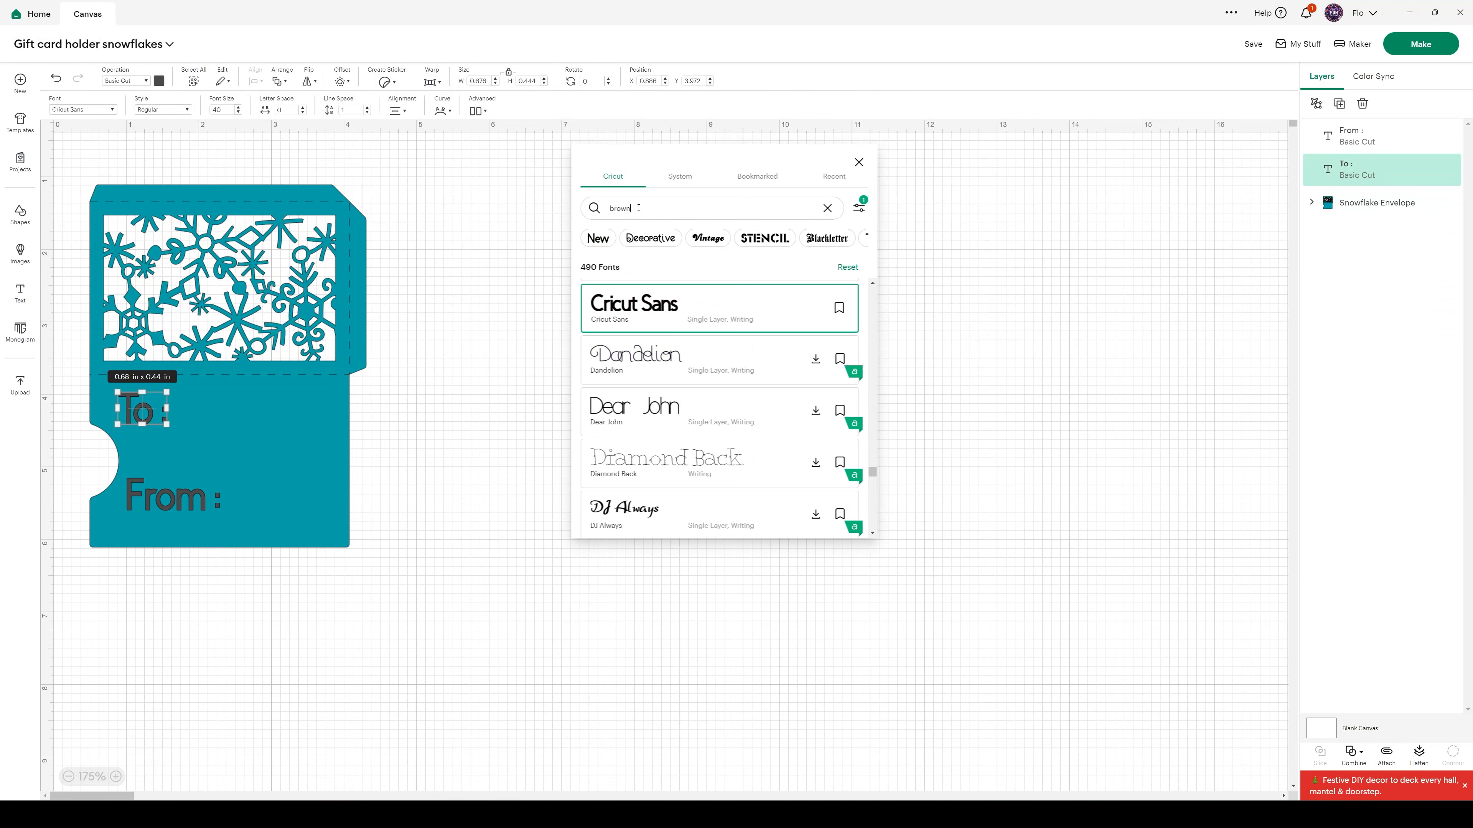
text( suga)
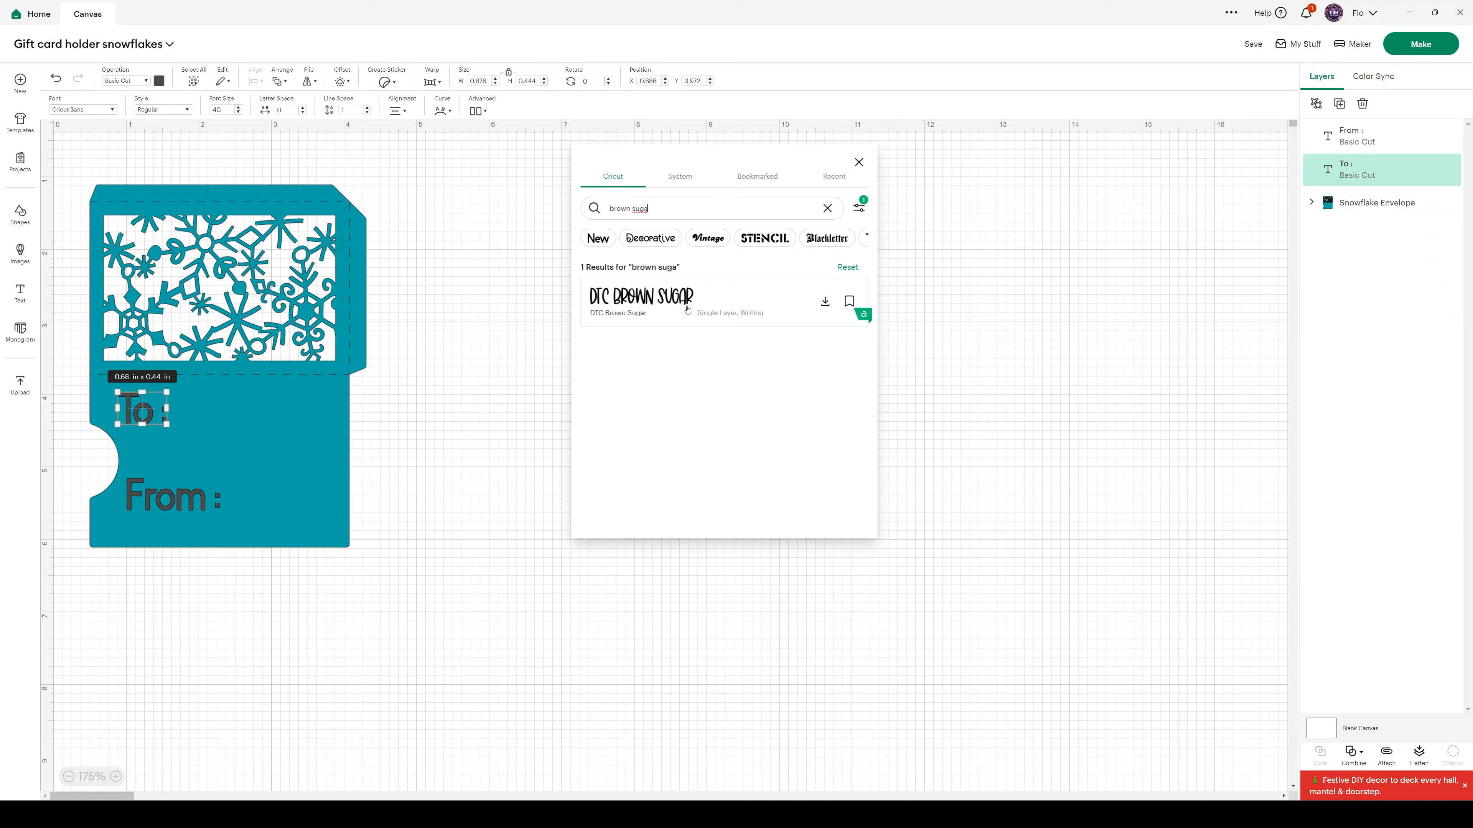
click(687, 312)
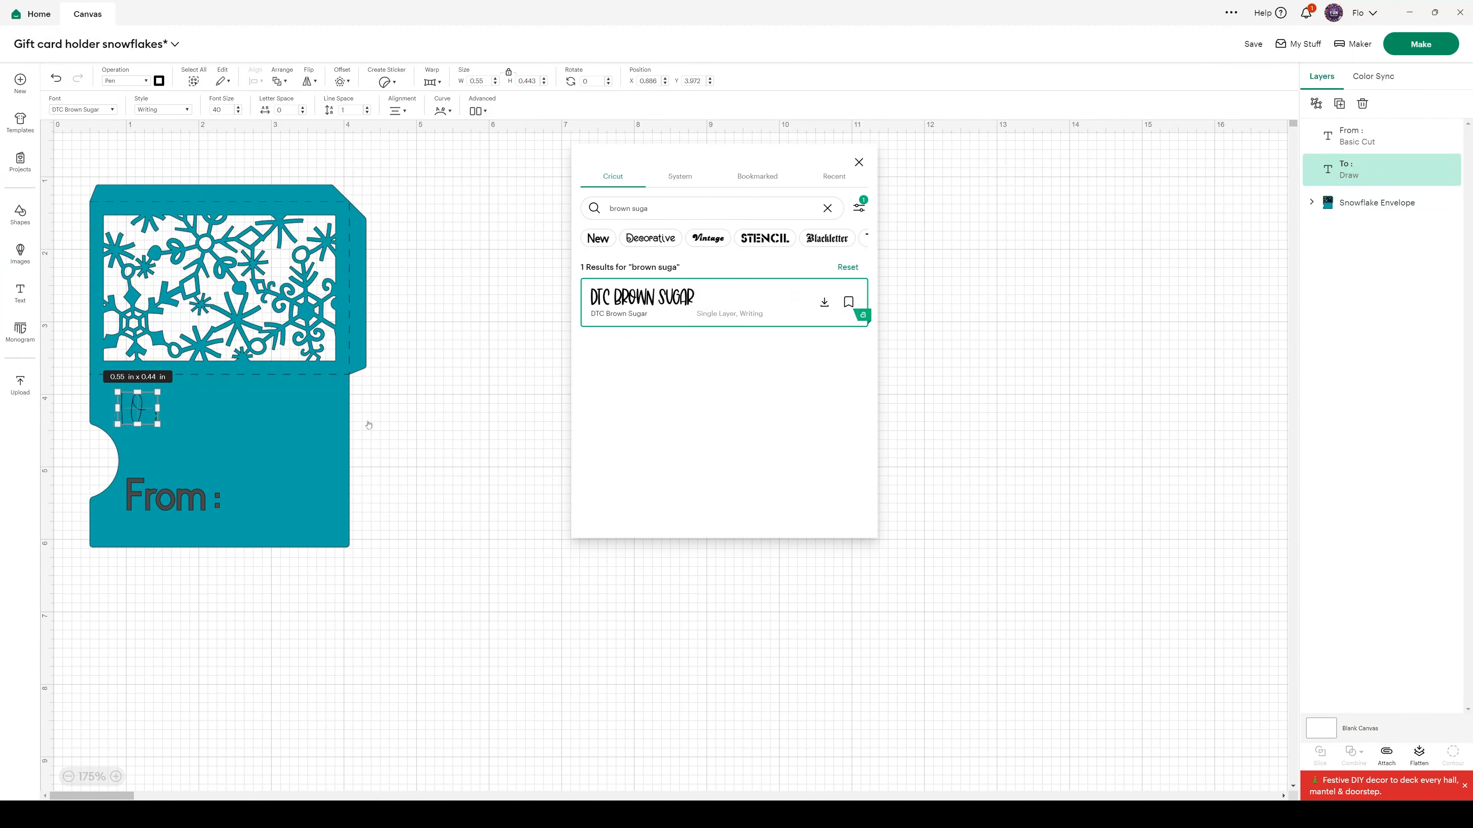
click(163, 500)
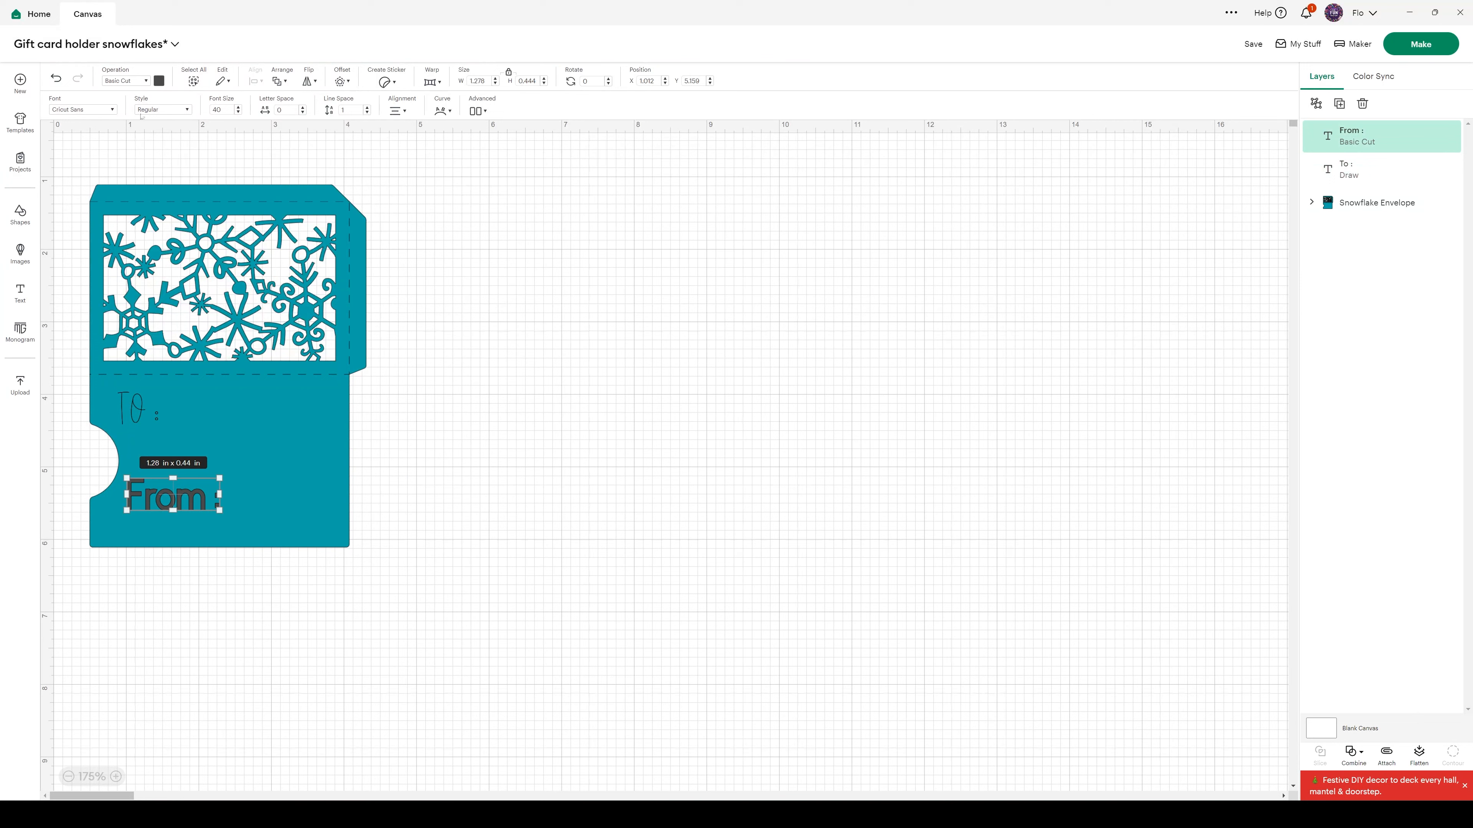
click(84, 112)
click(647, 291)
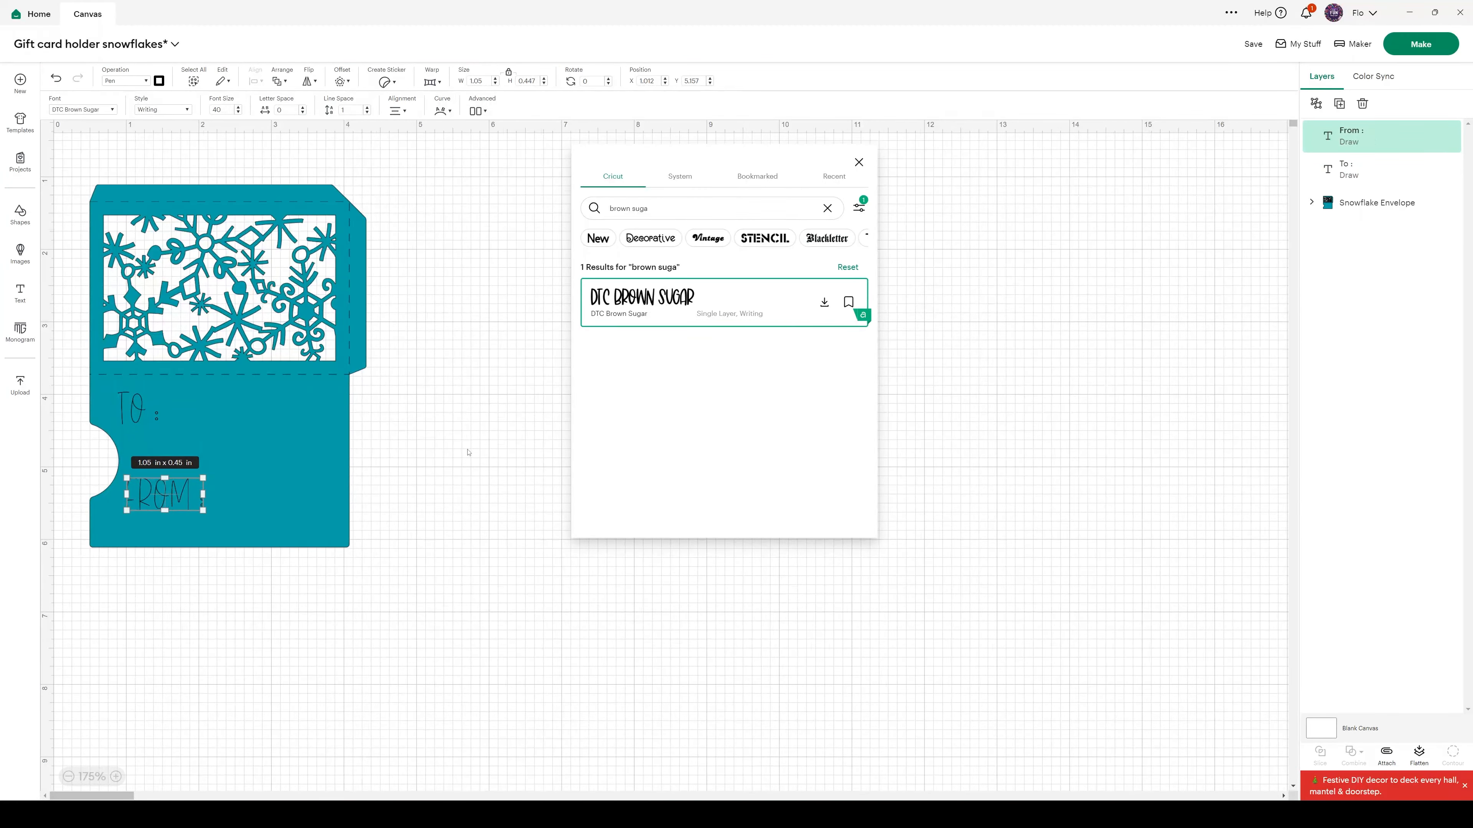
click(296, 475)
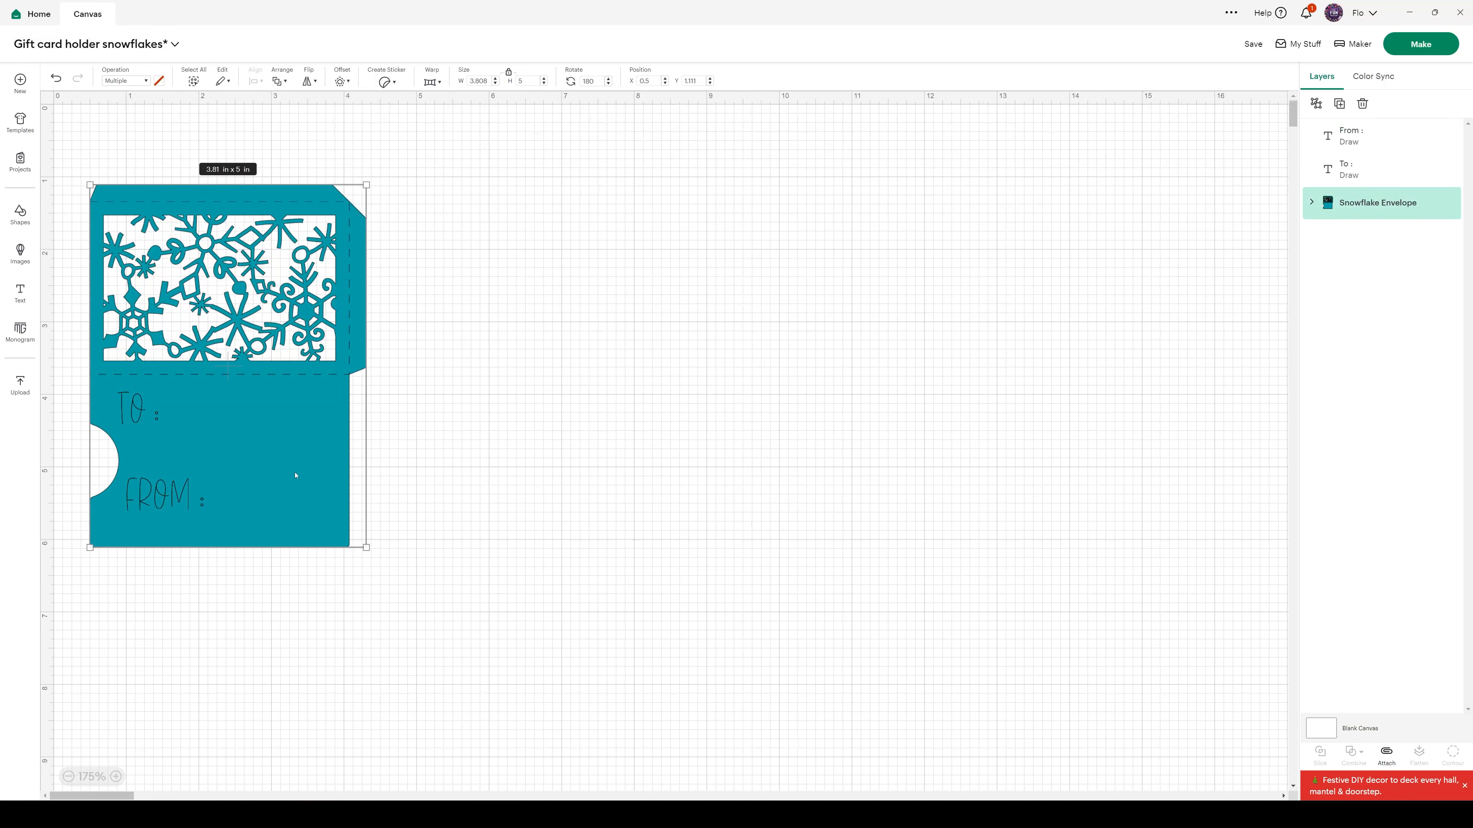
Set the font size of the "To :" and "From :" texts in DTC Brown Sugar to 40
click(137, 410)
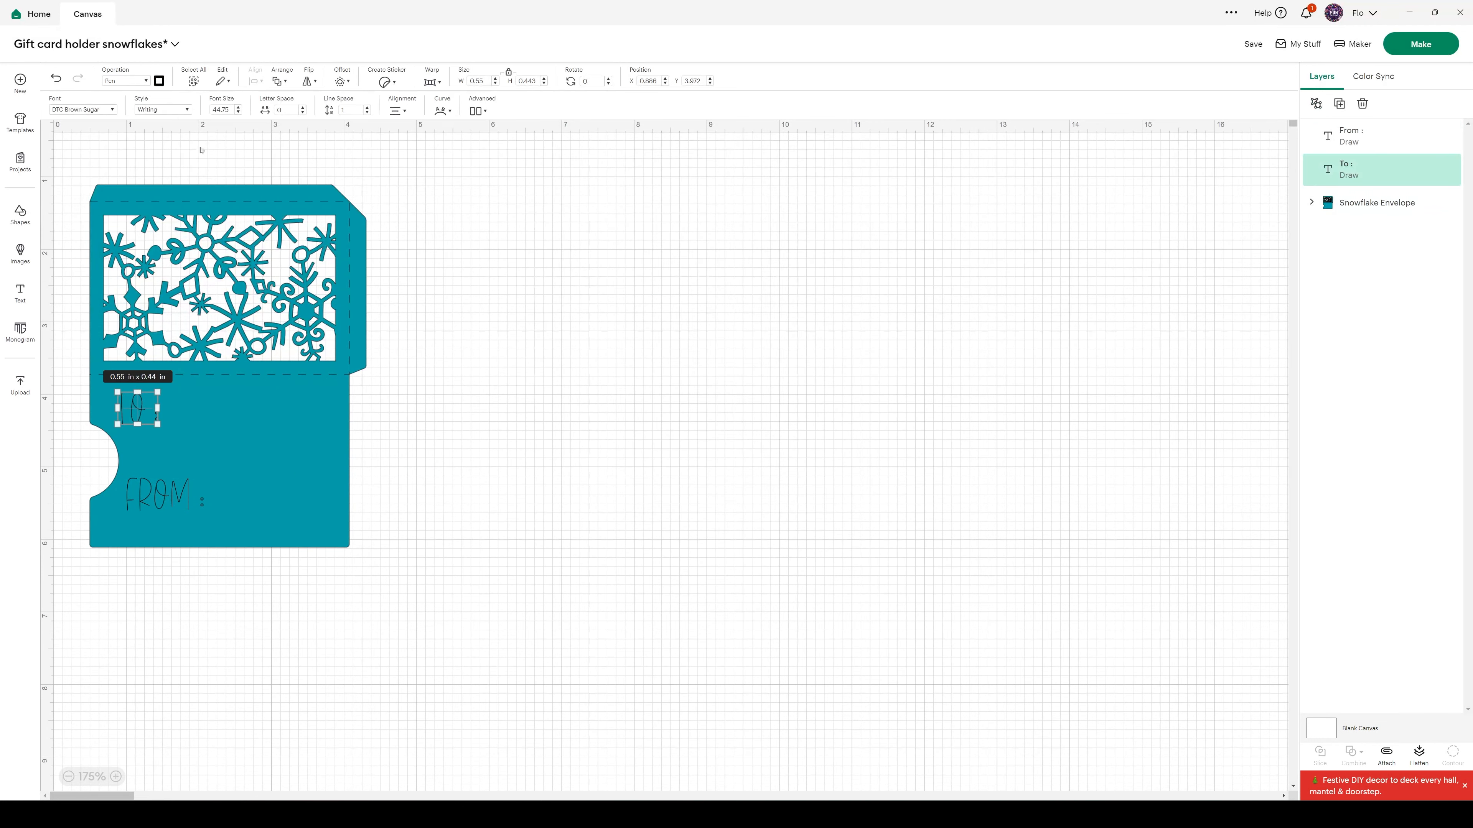
double_click(219, 109)
text(40)
key(Return)
click(159, 494)
click(226, 108)
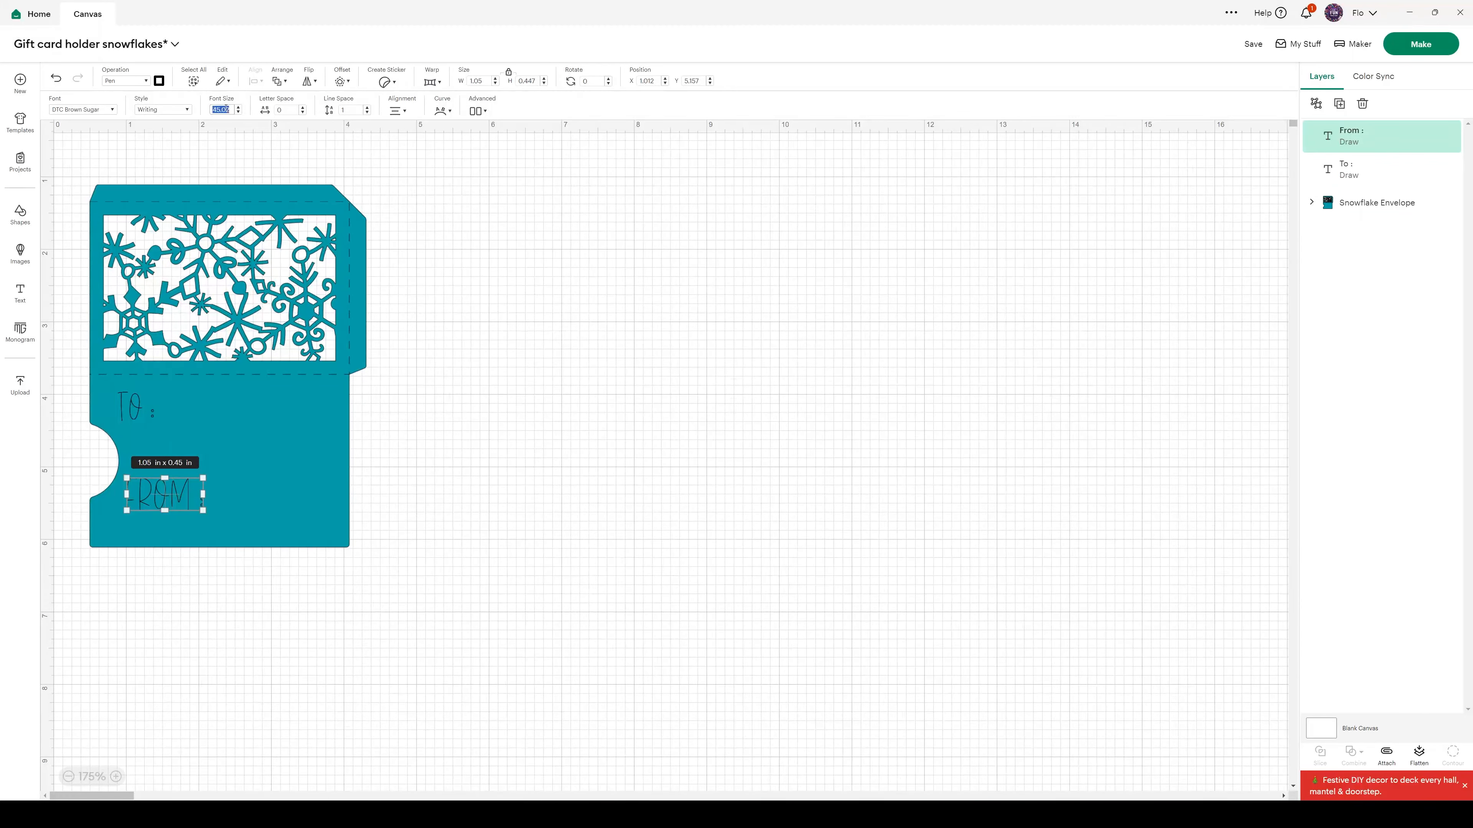
text(40)
key(Return)
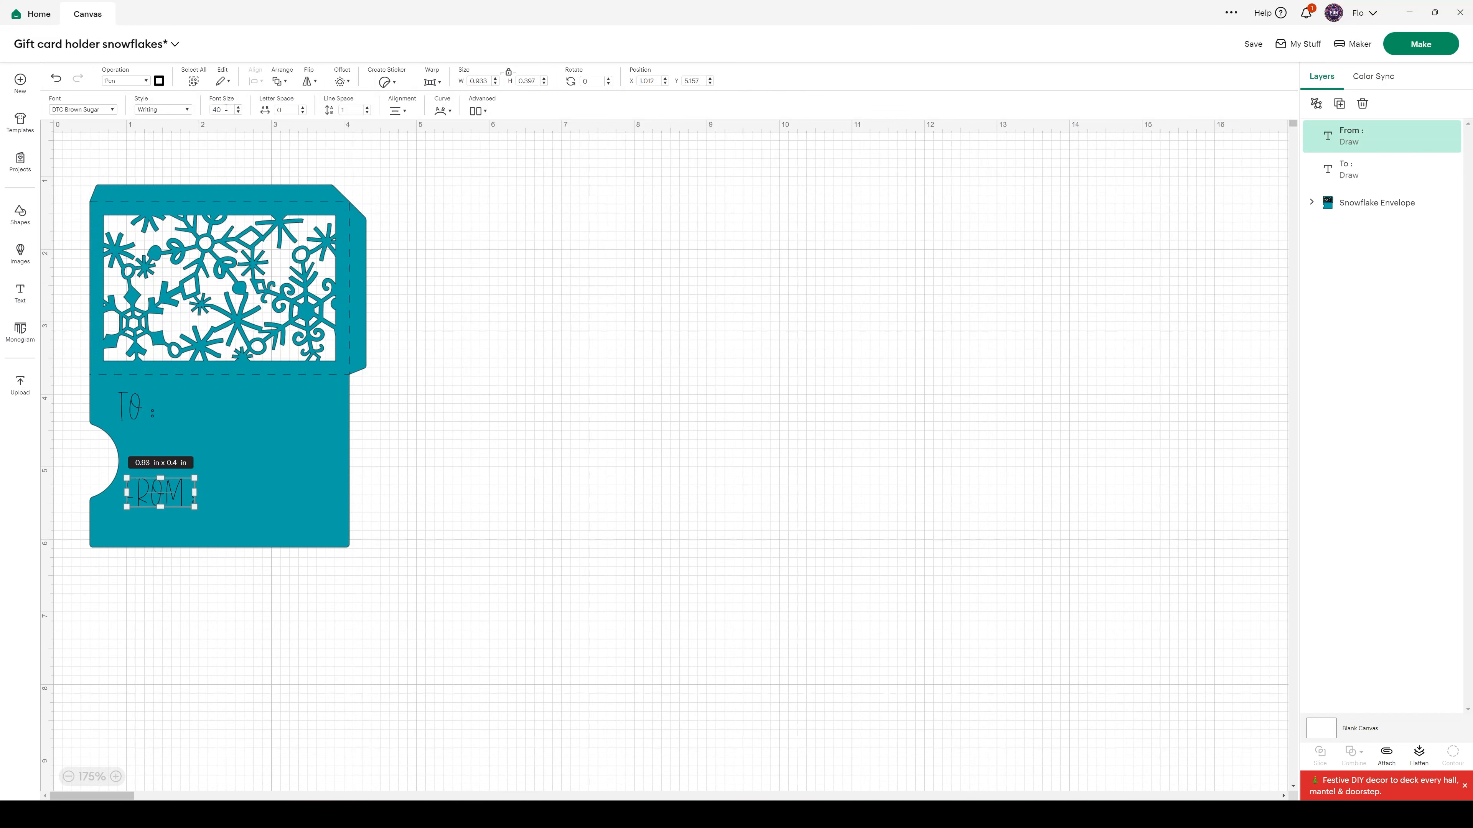
Align the "To :" and "From :" texts with each other along their left edges
shift+click(132, 412)
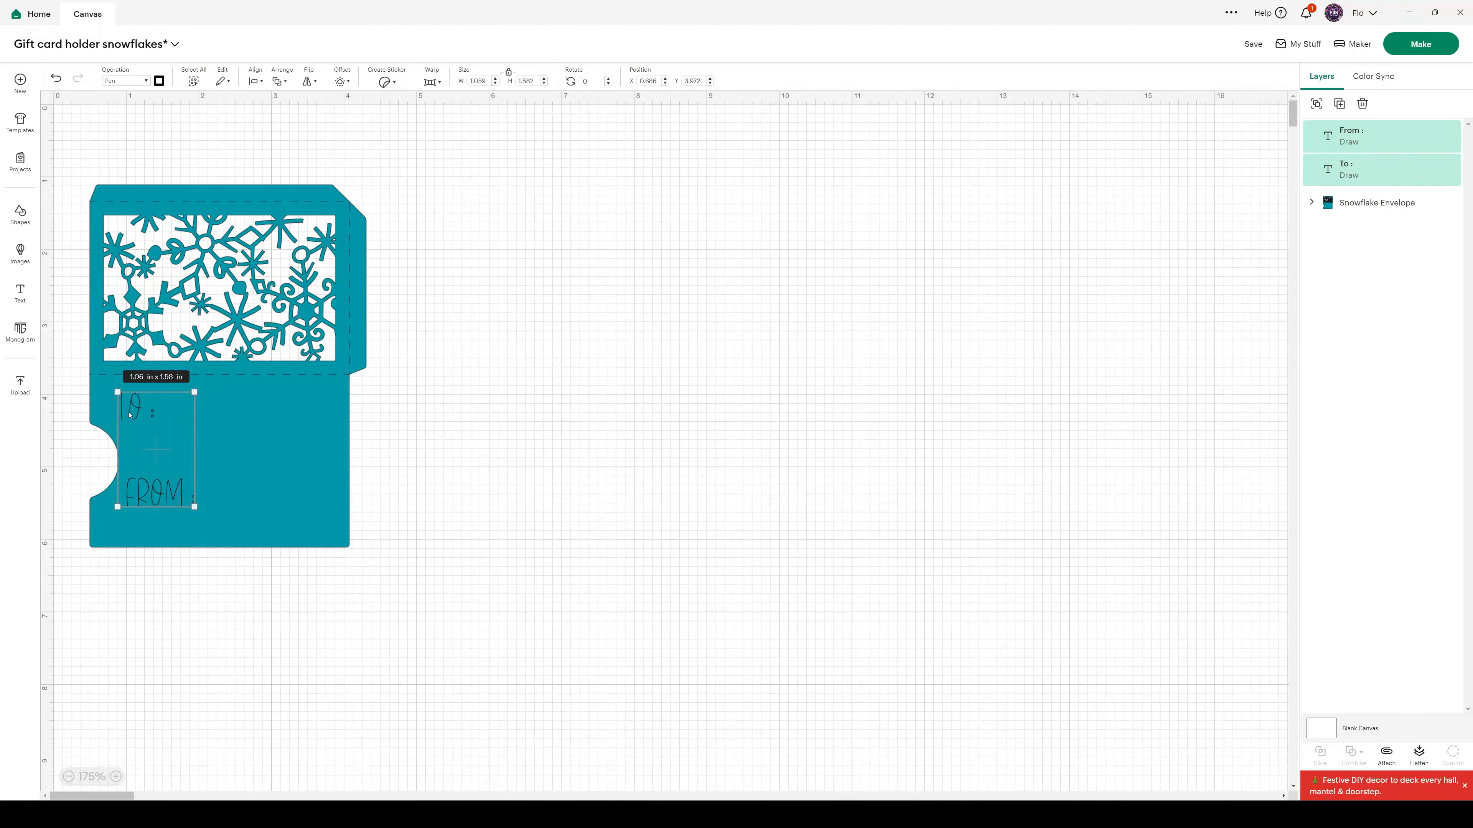
click(255, 82)
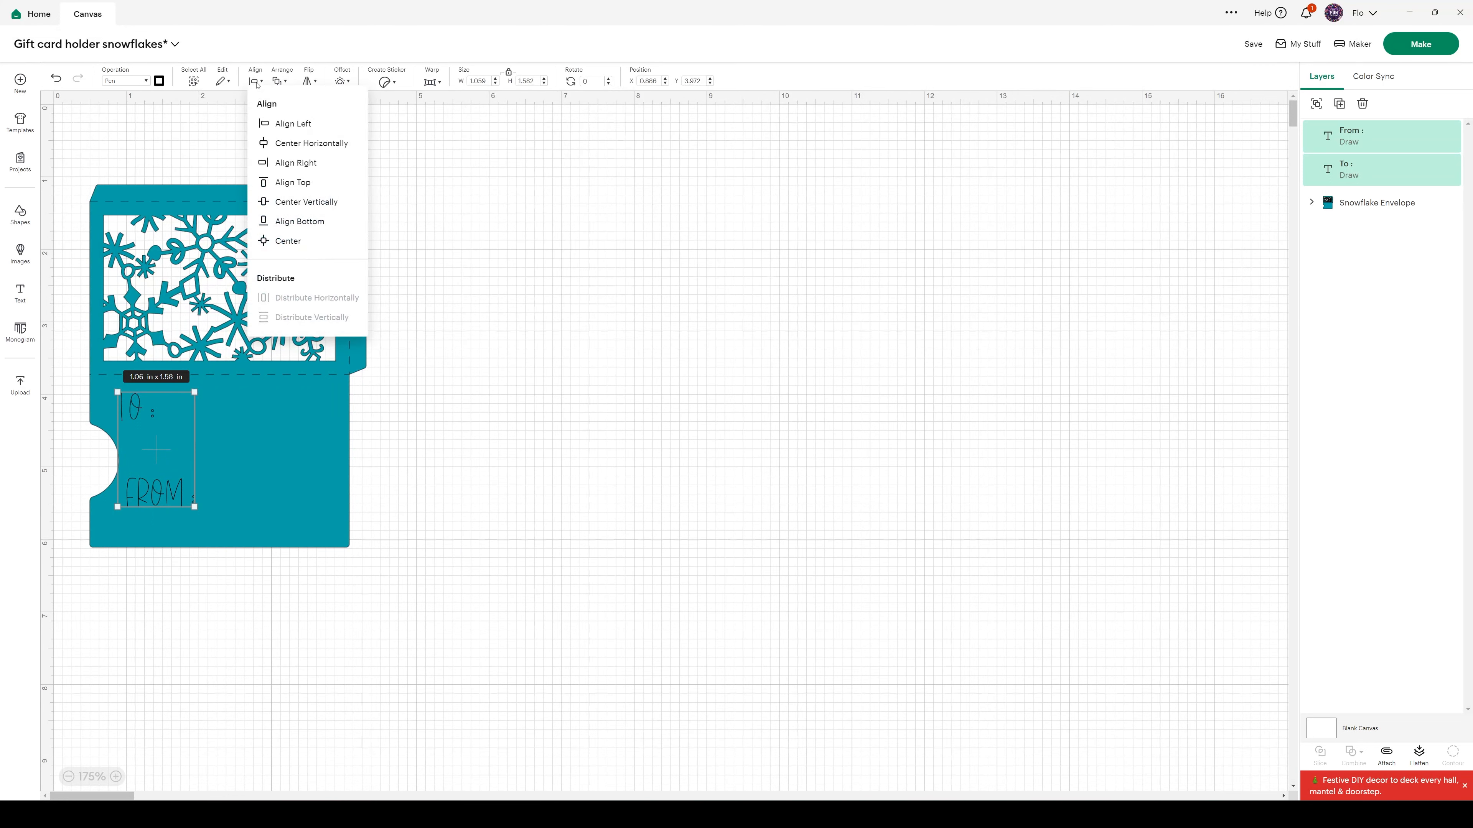
click(262, 125)
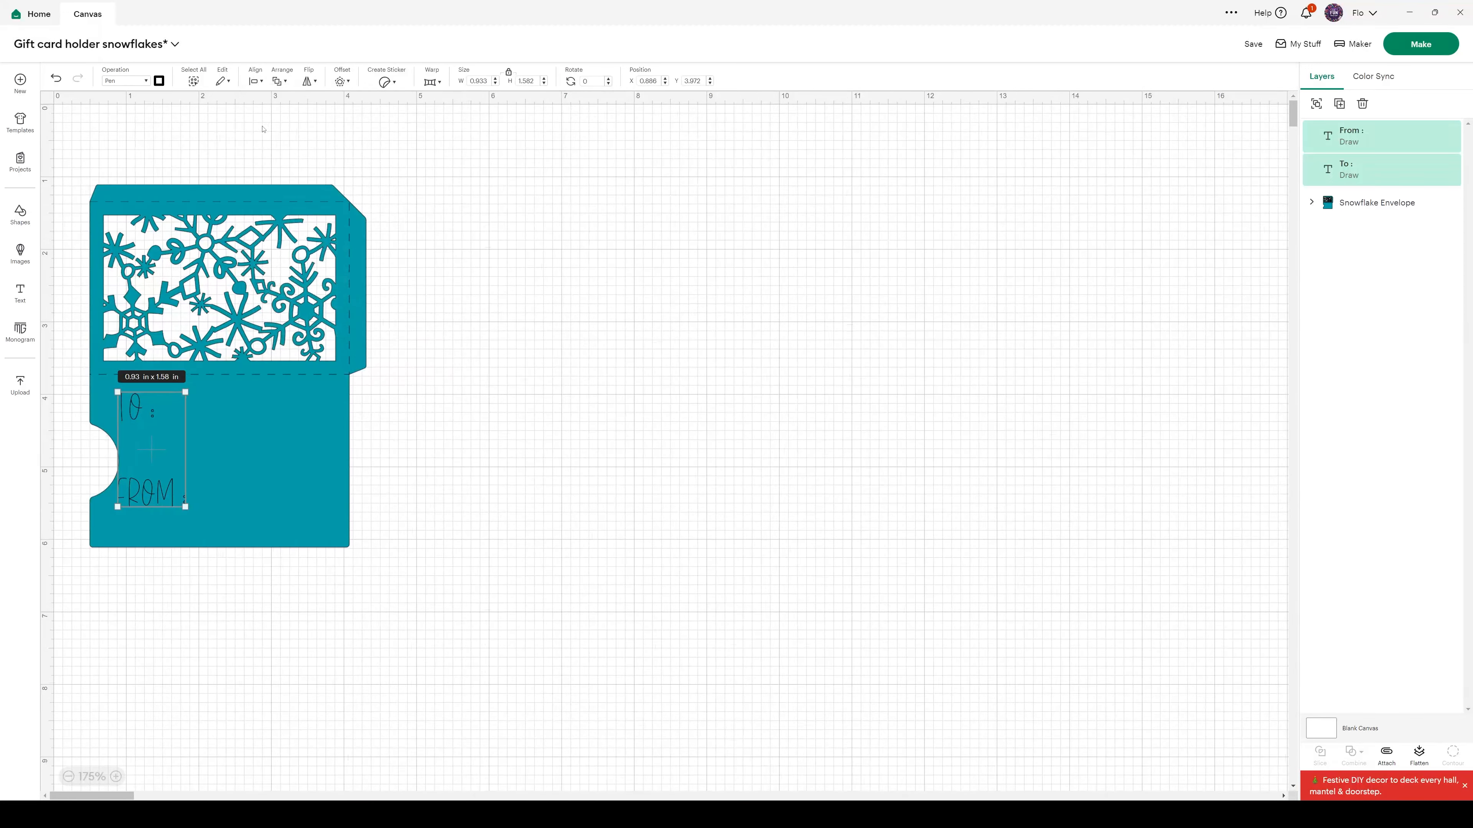
click(515, 472)
Move "From :" down near the envelope's lower edge and shift both texts slightly left to about X 0.786
click(139, 503)
key(Down)
key(Down)
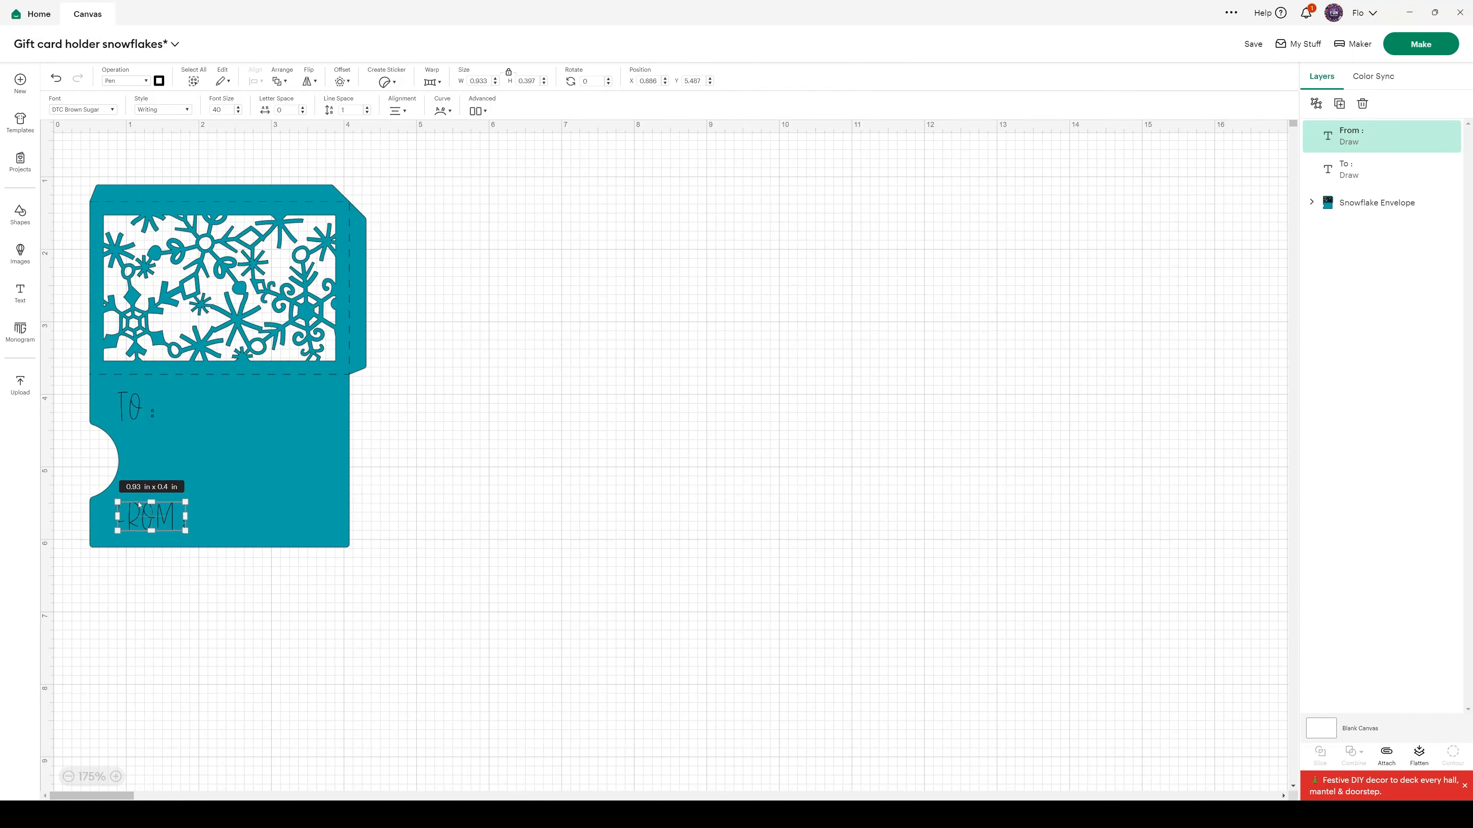
shift+click(131, 411)
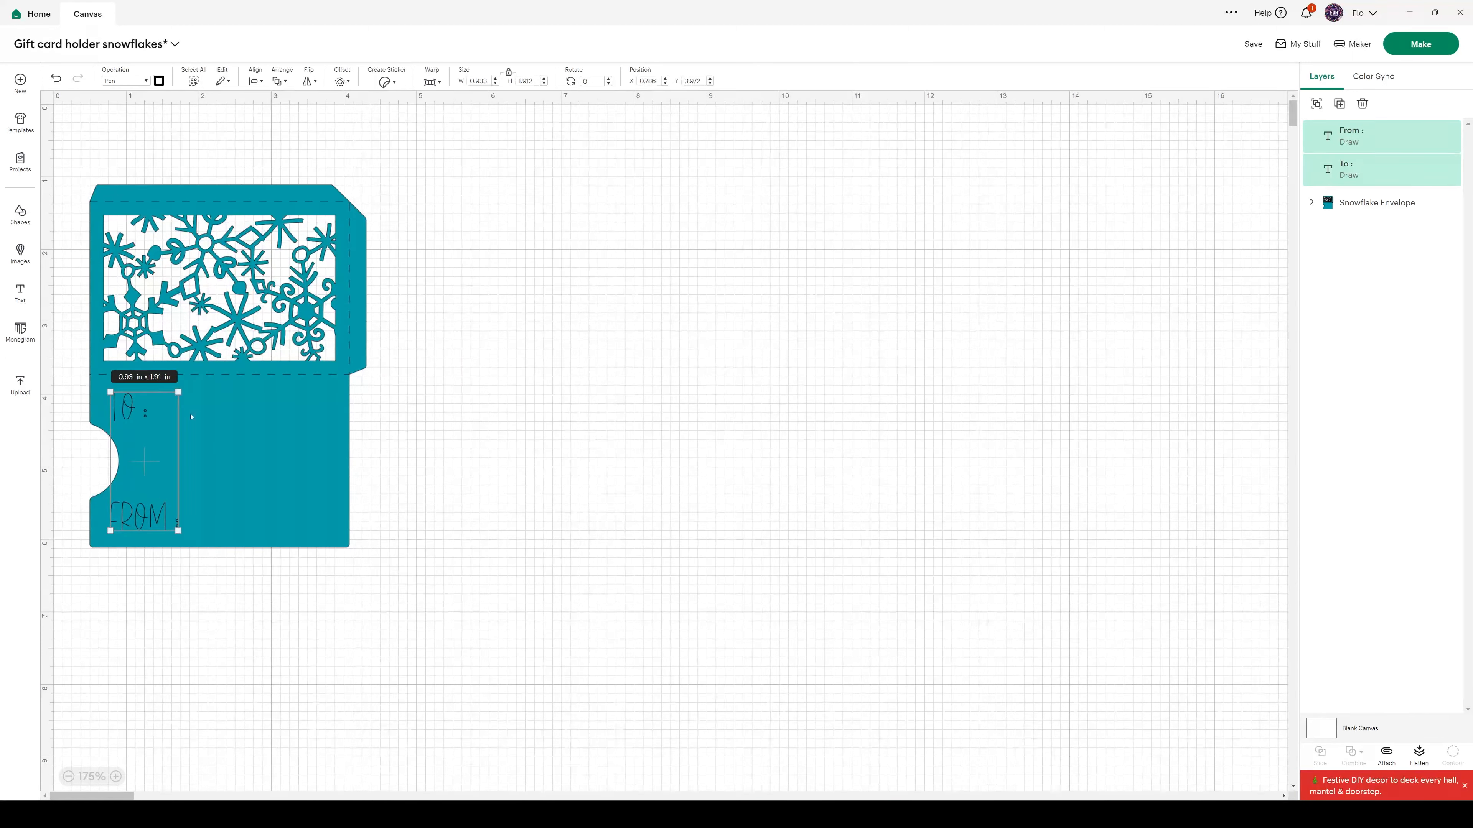
click(406, 422)
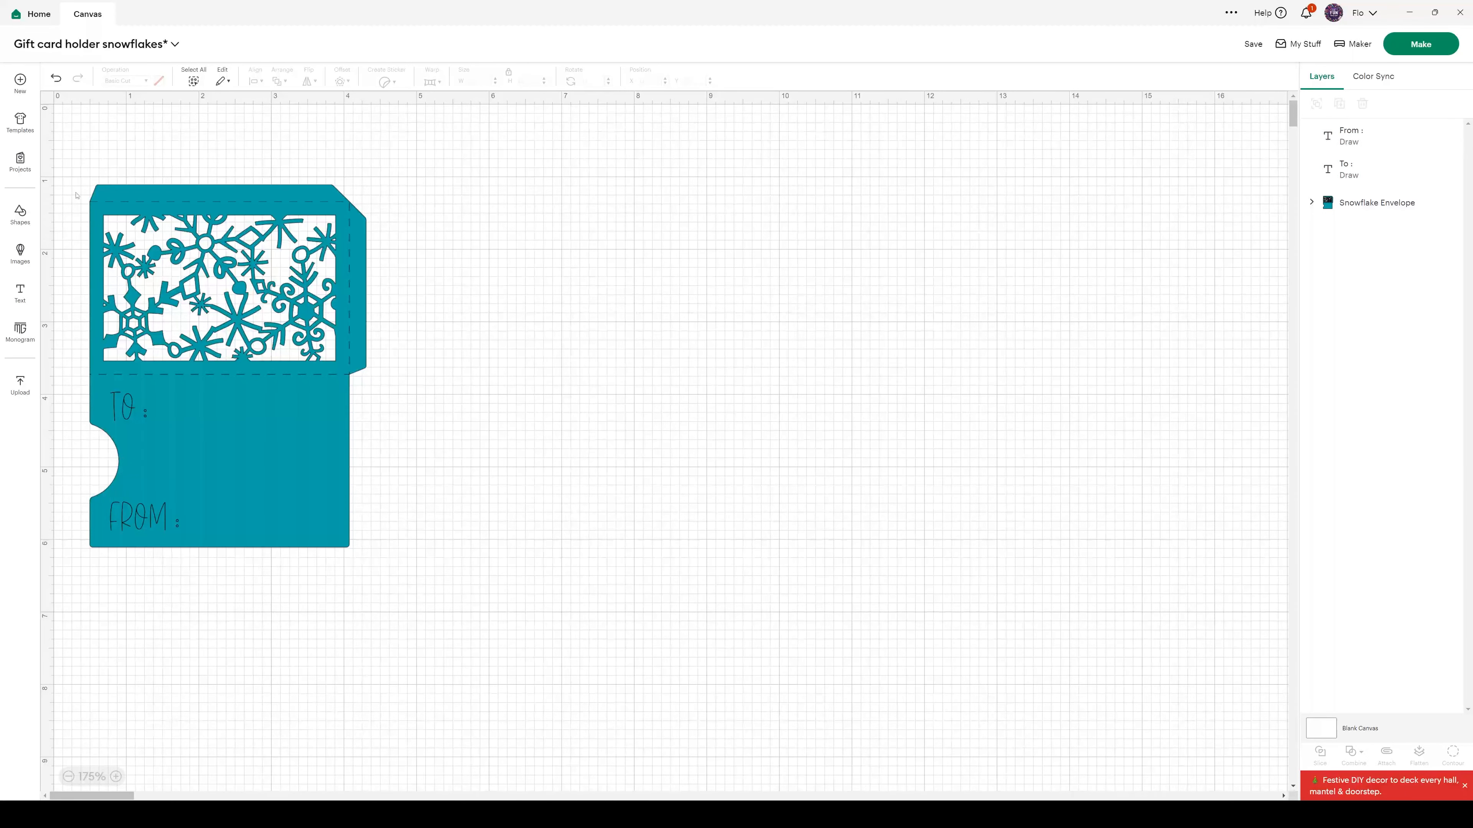
Attach the "To :" and "From :" texts to the snowflake envelope and save the project
drag(78, 161, 419, 578)
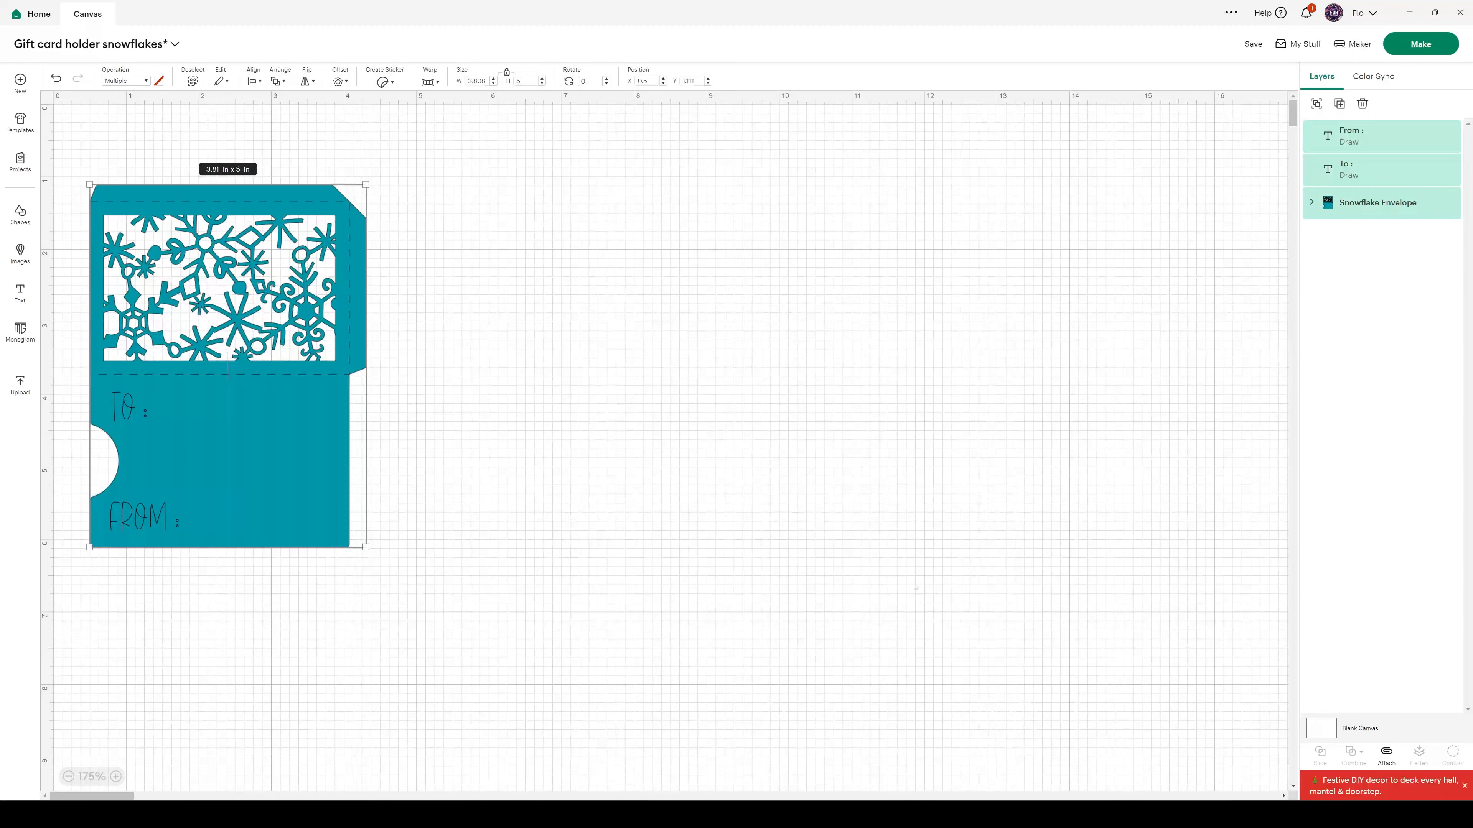
click(1386, 754)
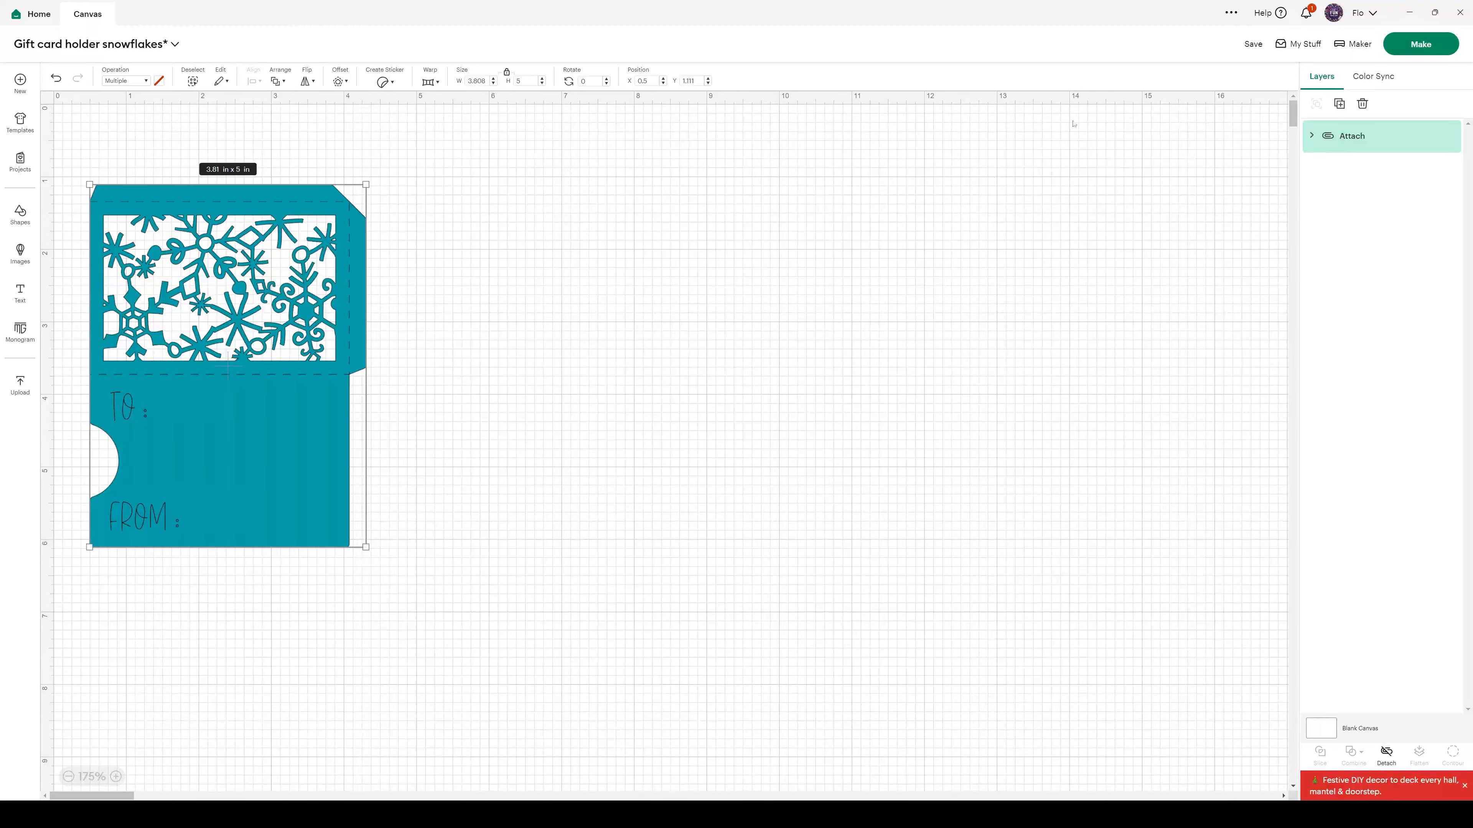
click(1250, 45)
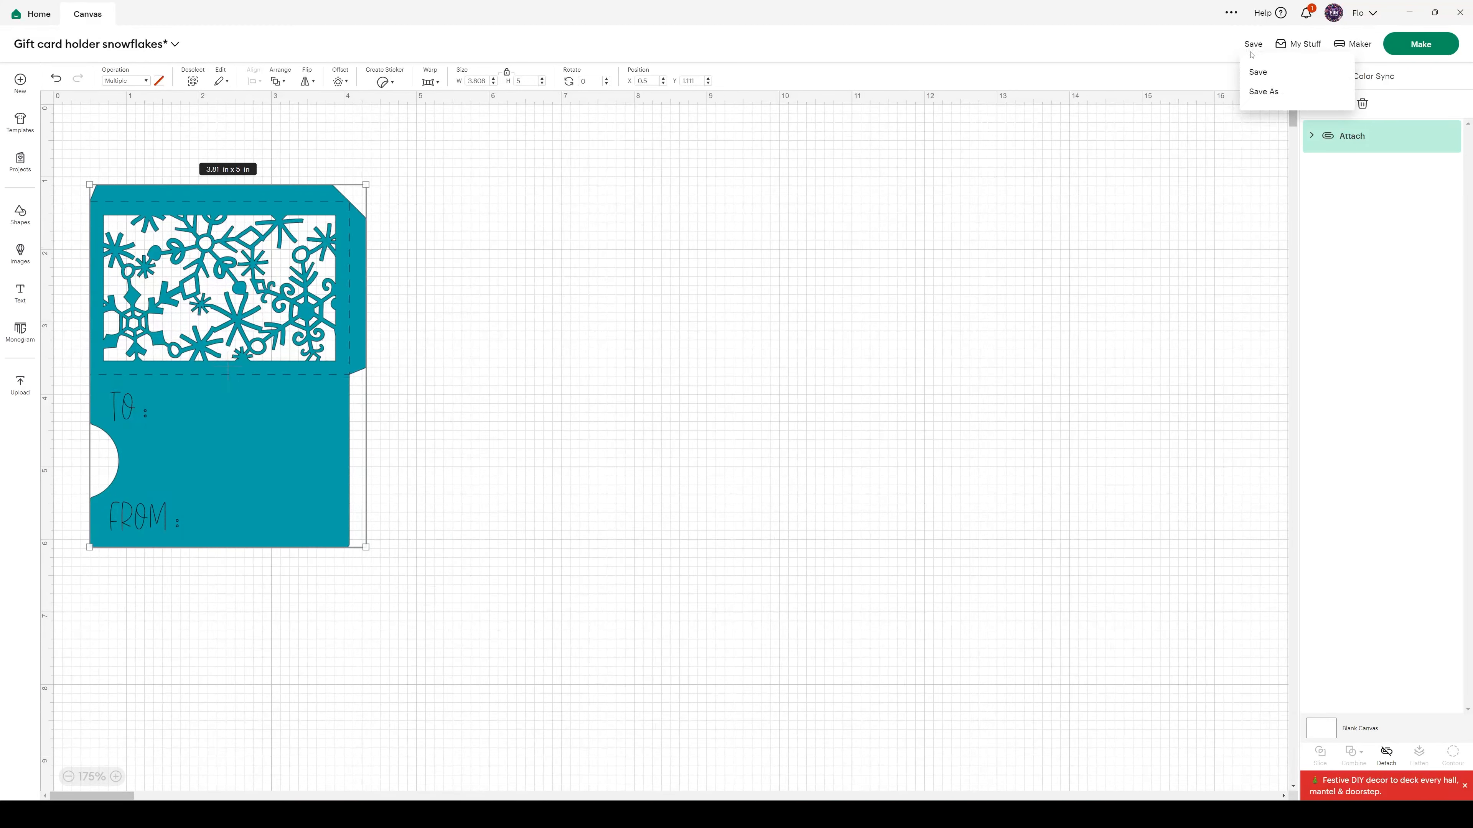
click(1254, 71)
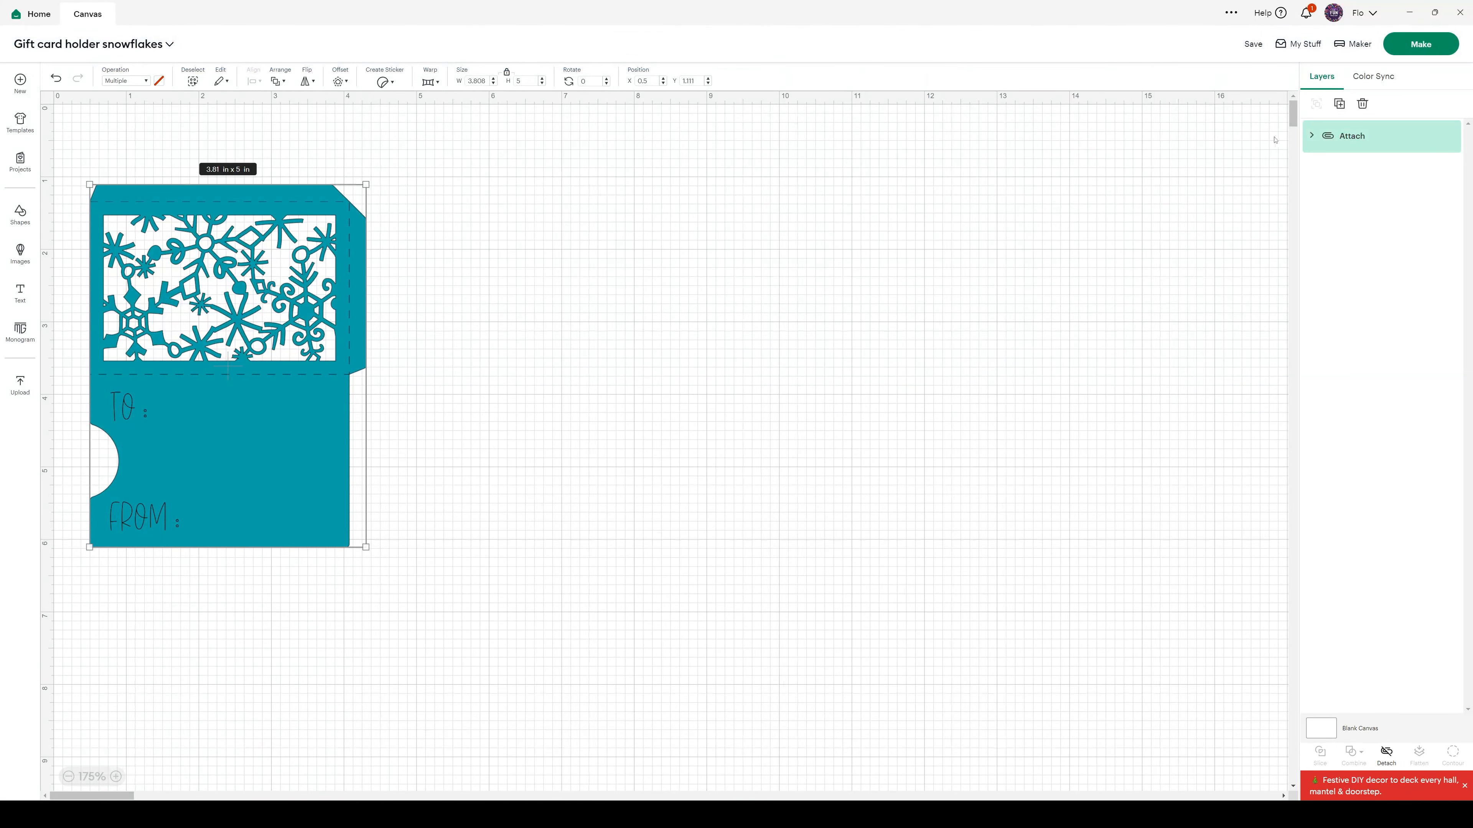
Expand the attached layers and recolor the envelope's Basic Cut layer light grey
click(1313, 136)
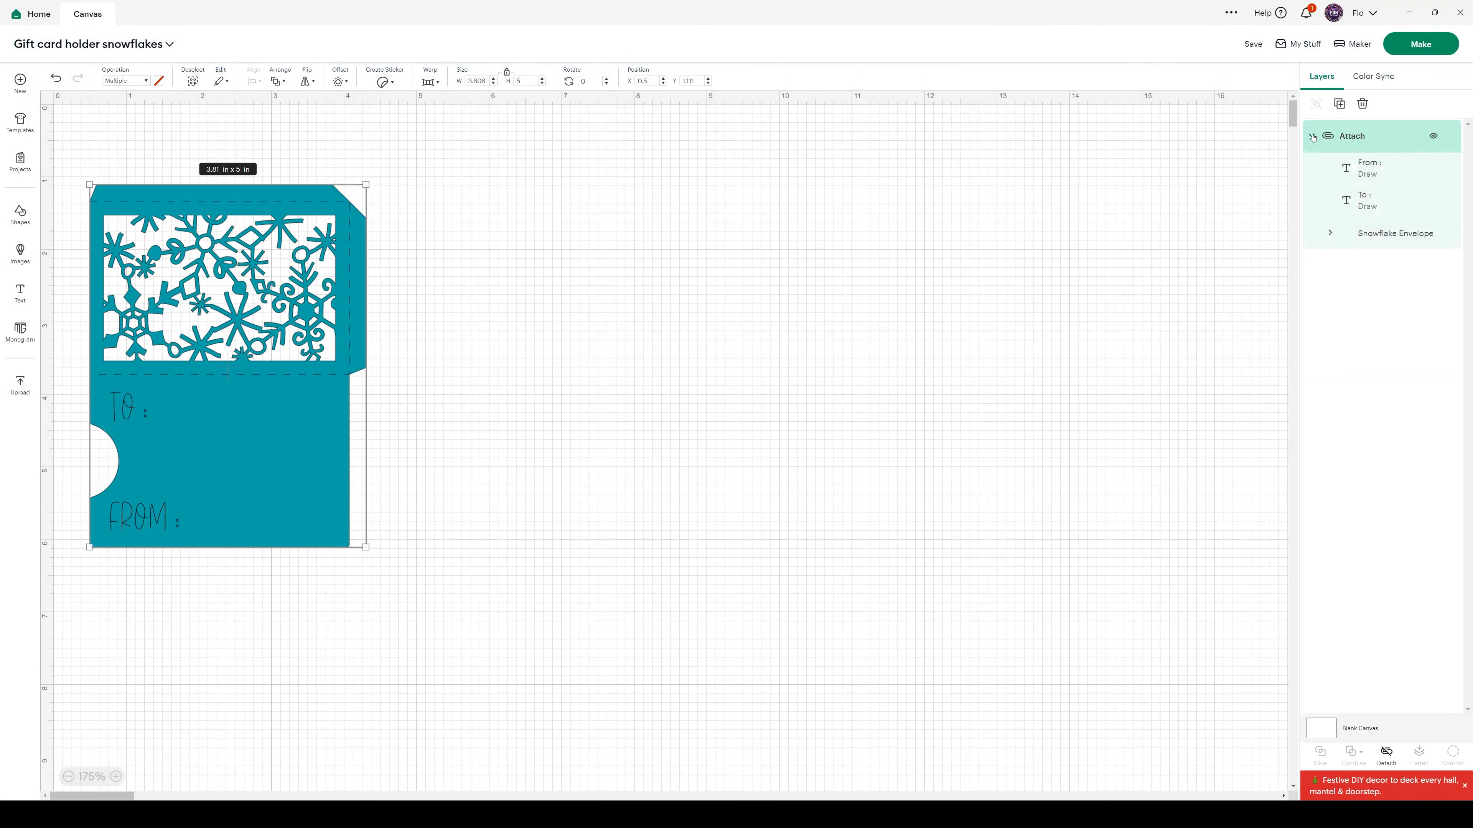
click(1330, 233)
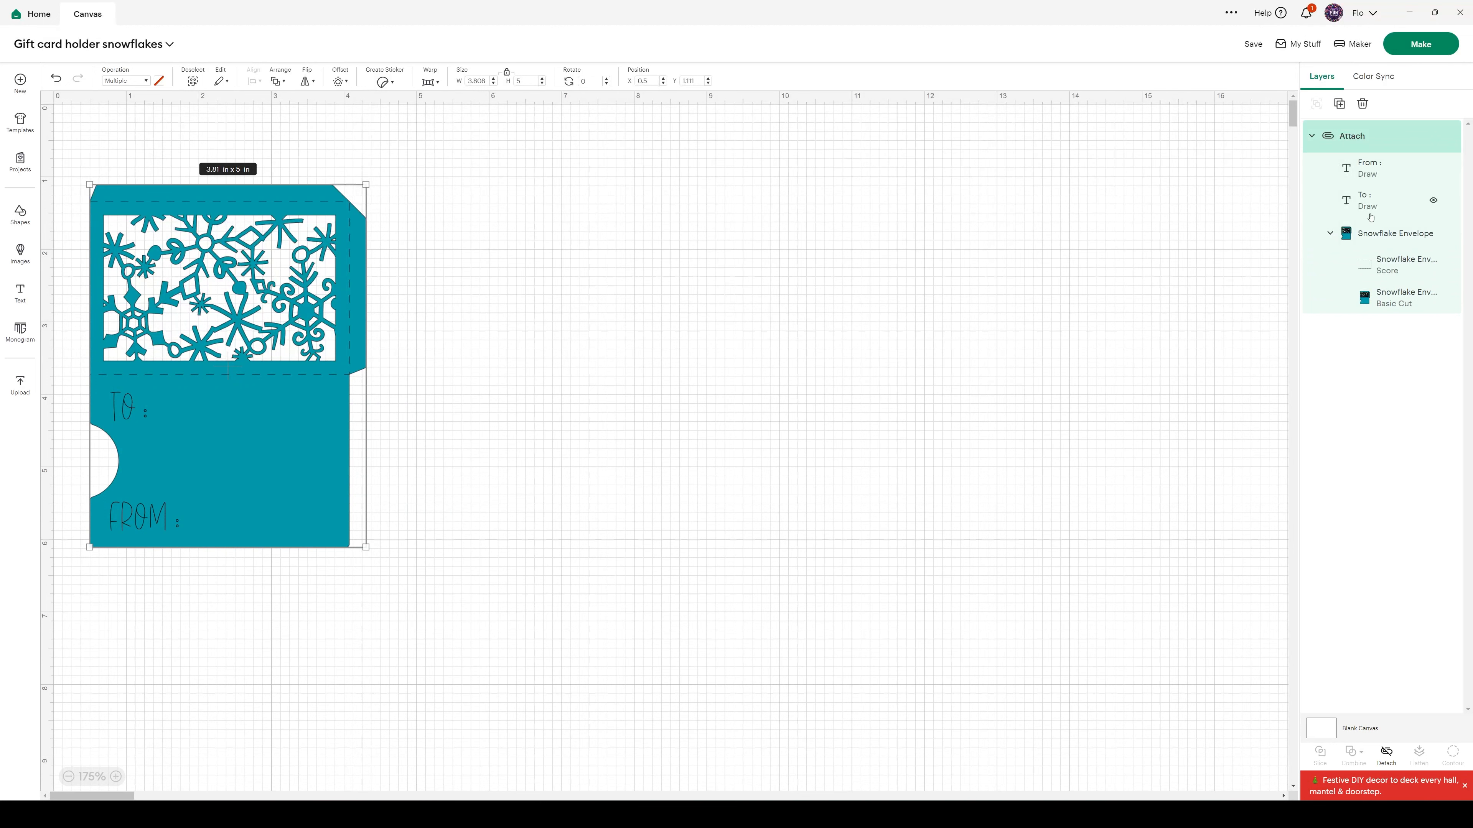
click(1383, 306)
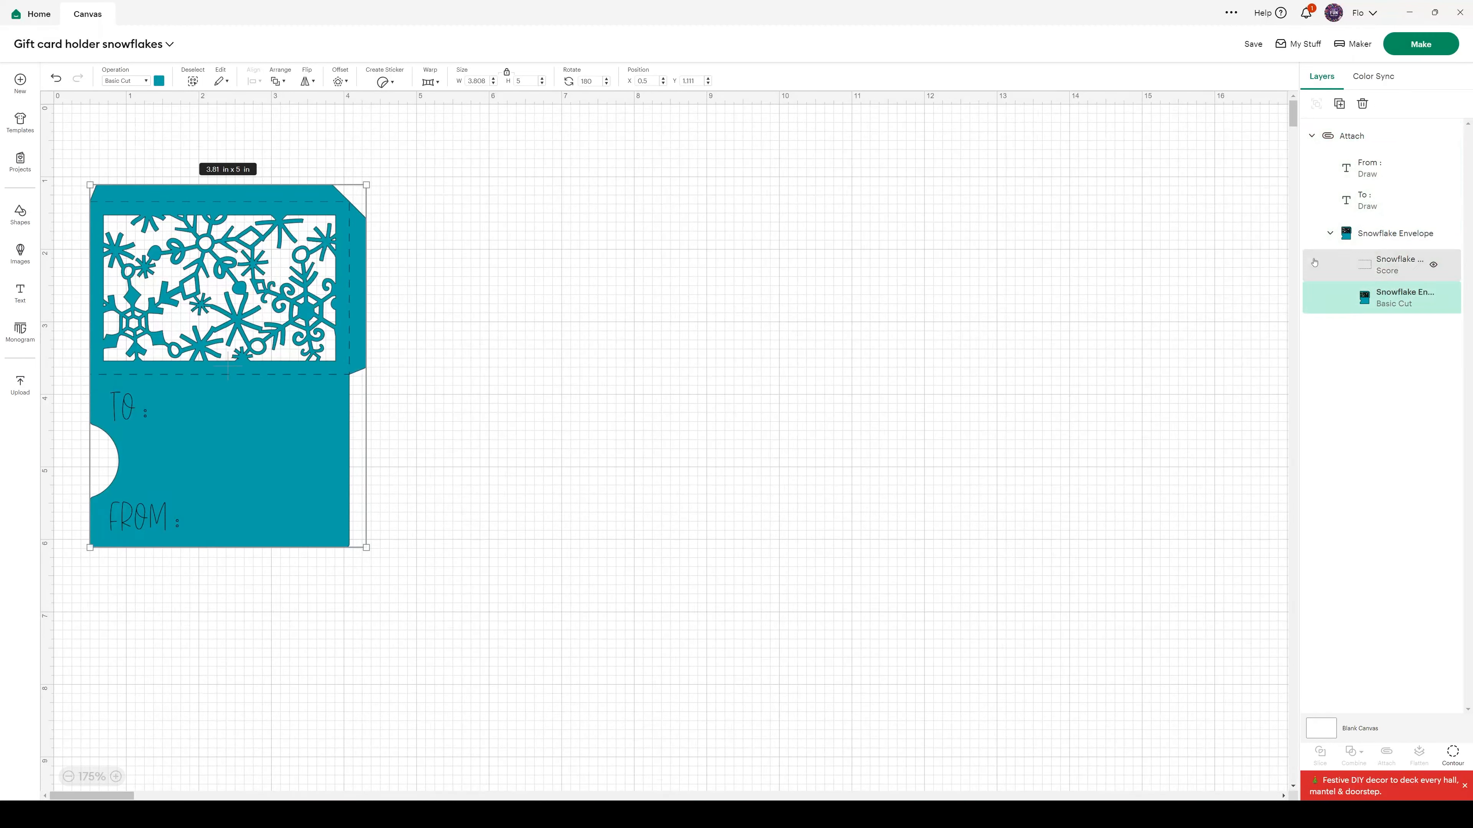
click(159, 82)
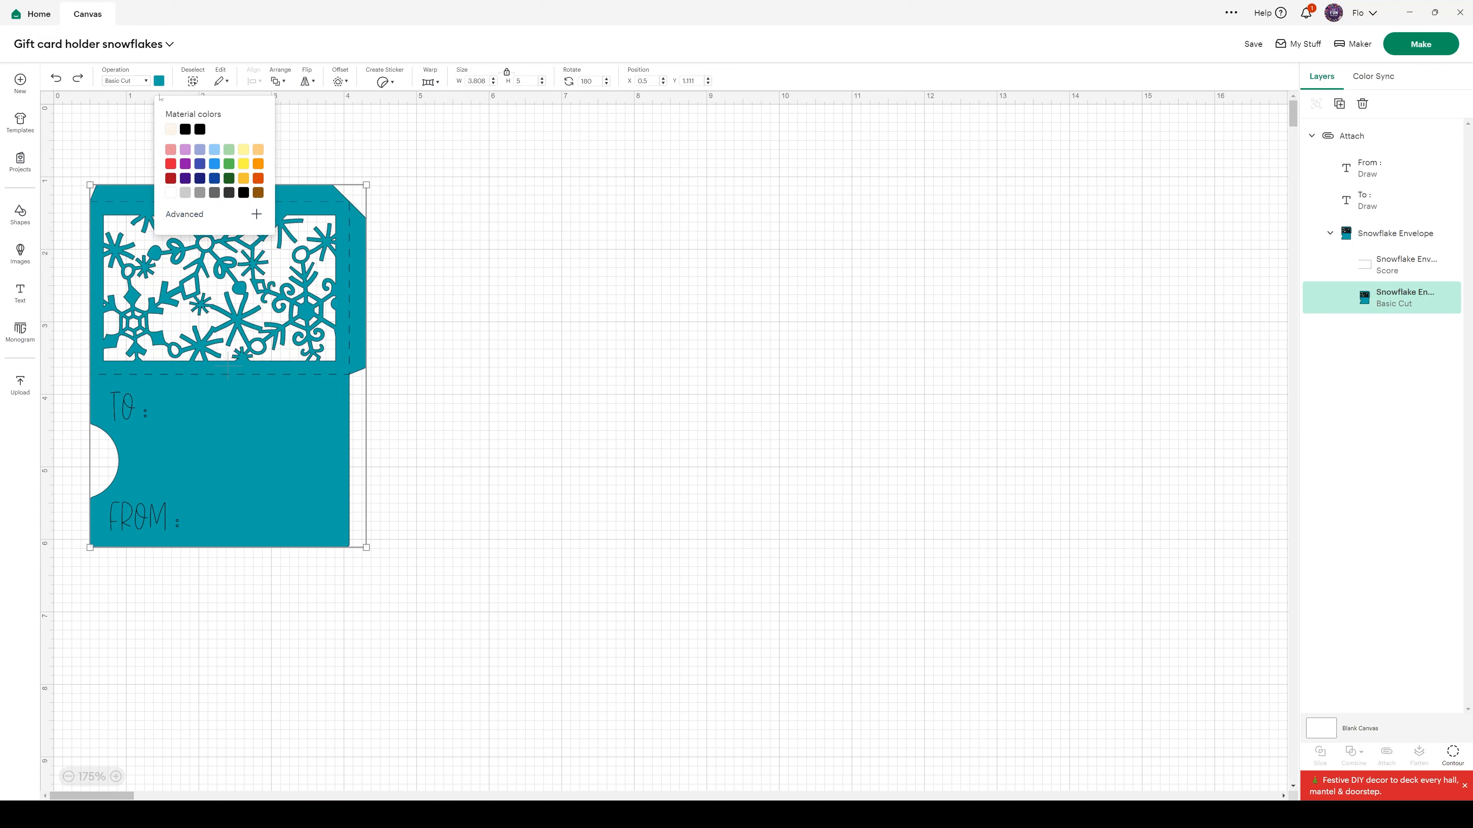
click(186, 195)
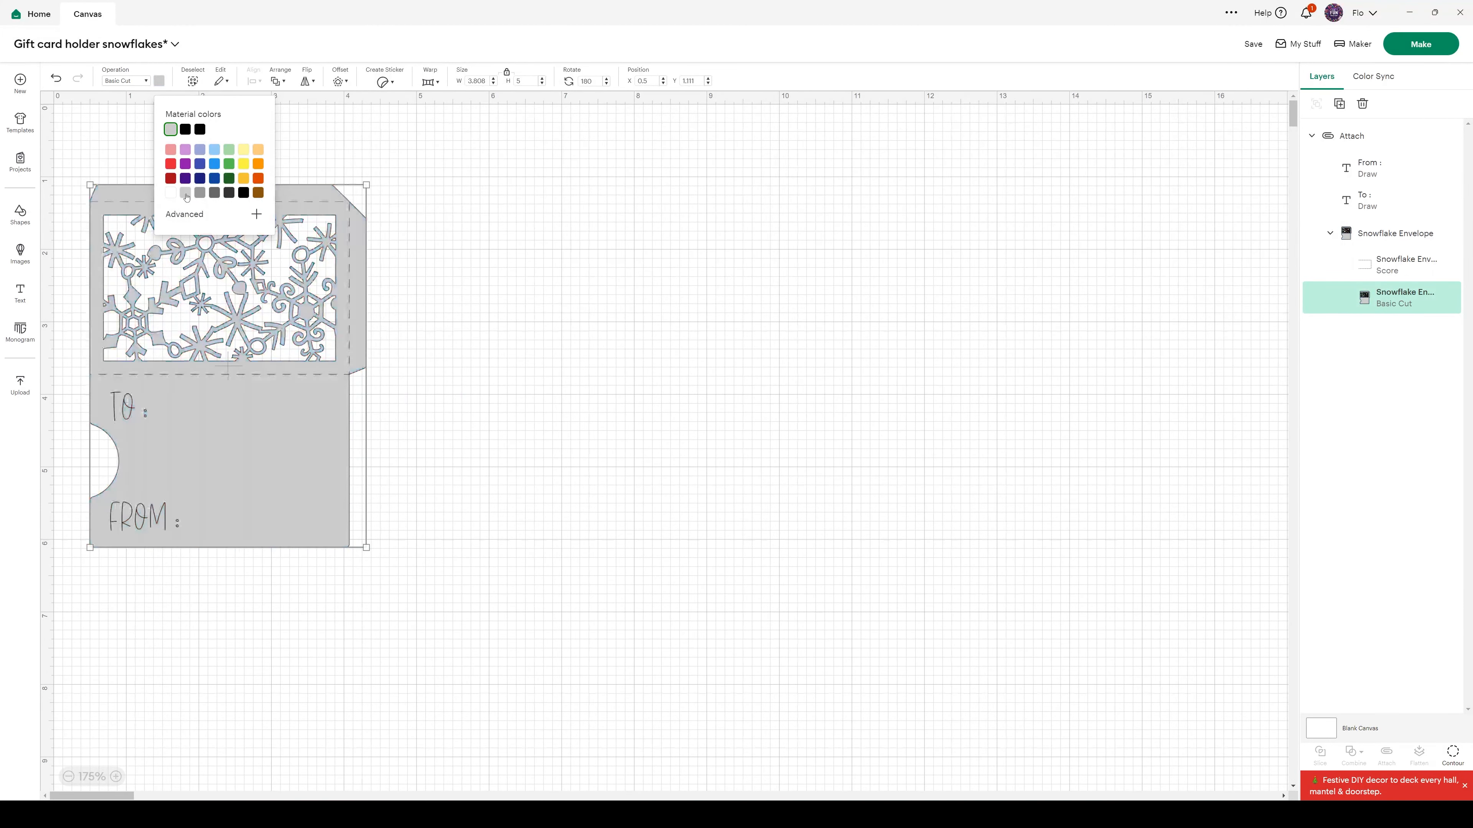
click(473, 276)
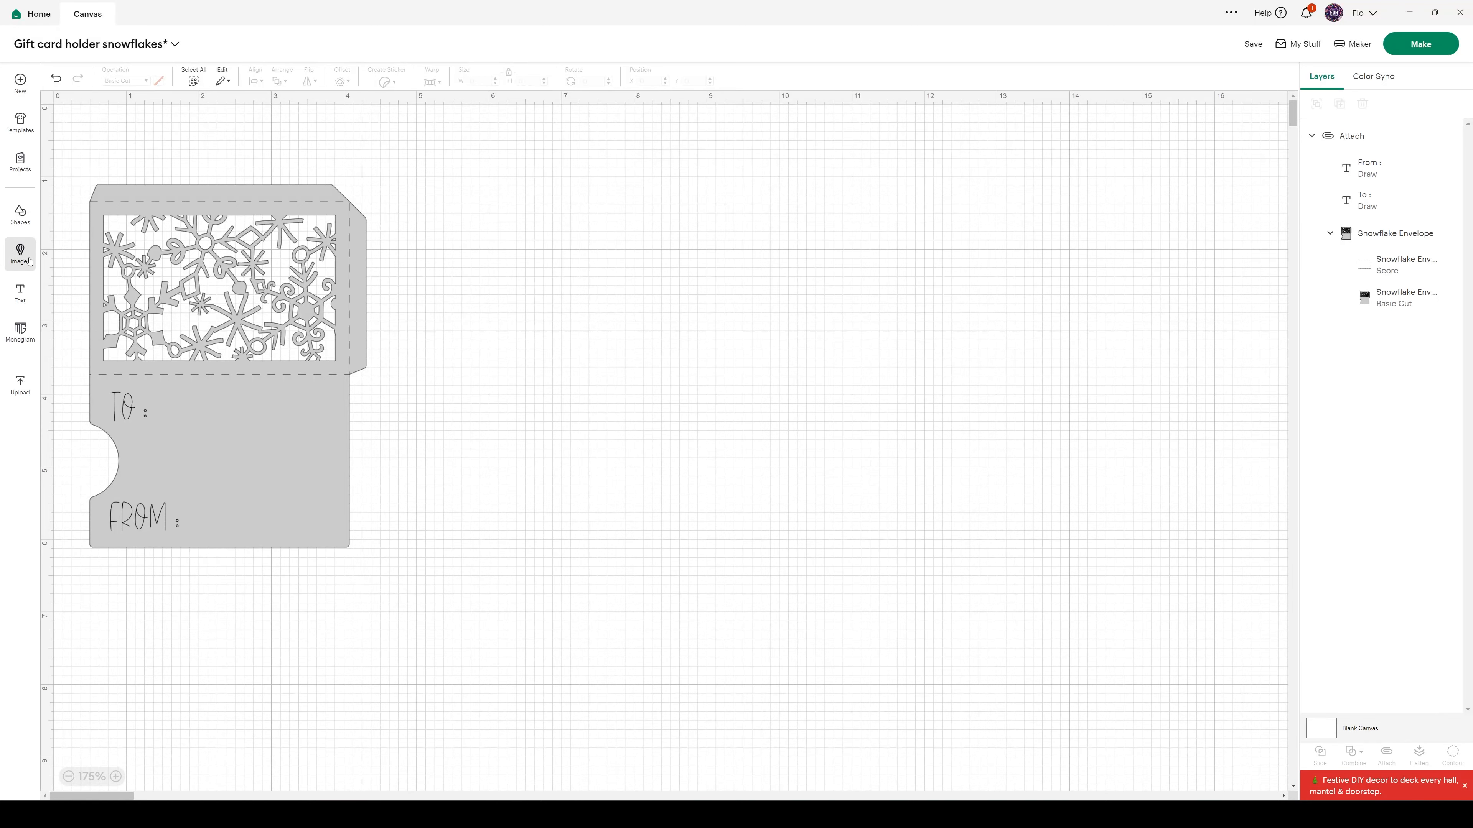
Add a square over the snowflake window and stretch it to a rectangle of about 3.44 x 2.23 in
click(20, 223)
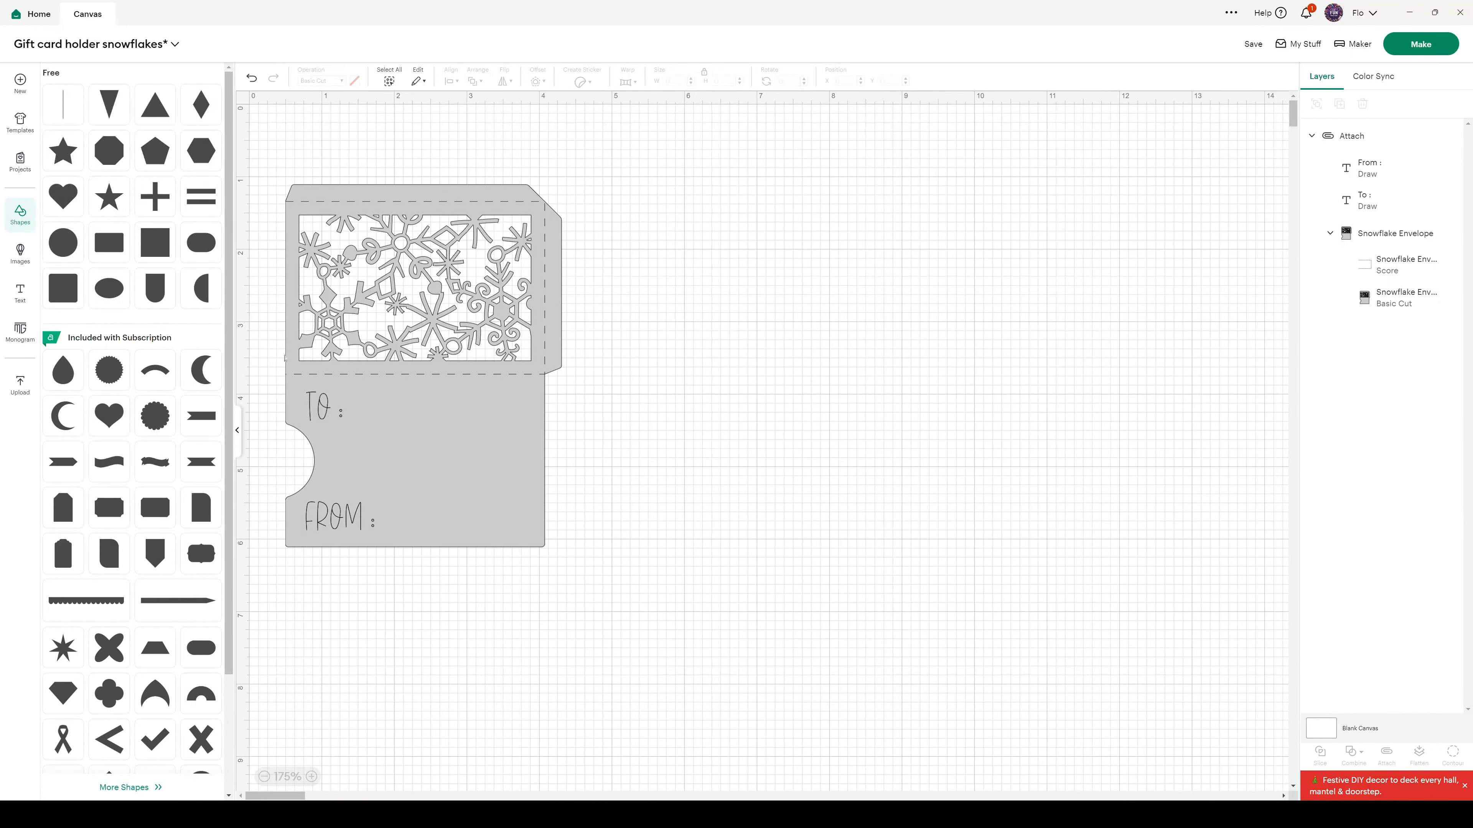
click(152, 242)
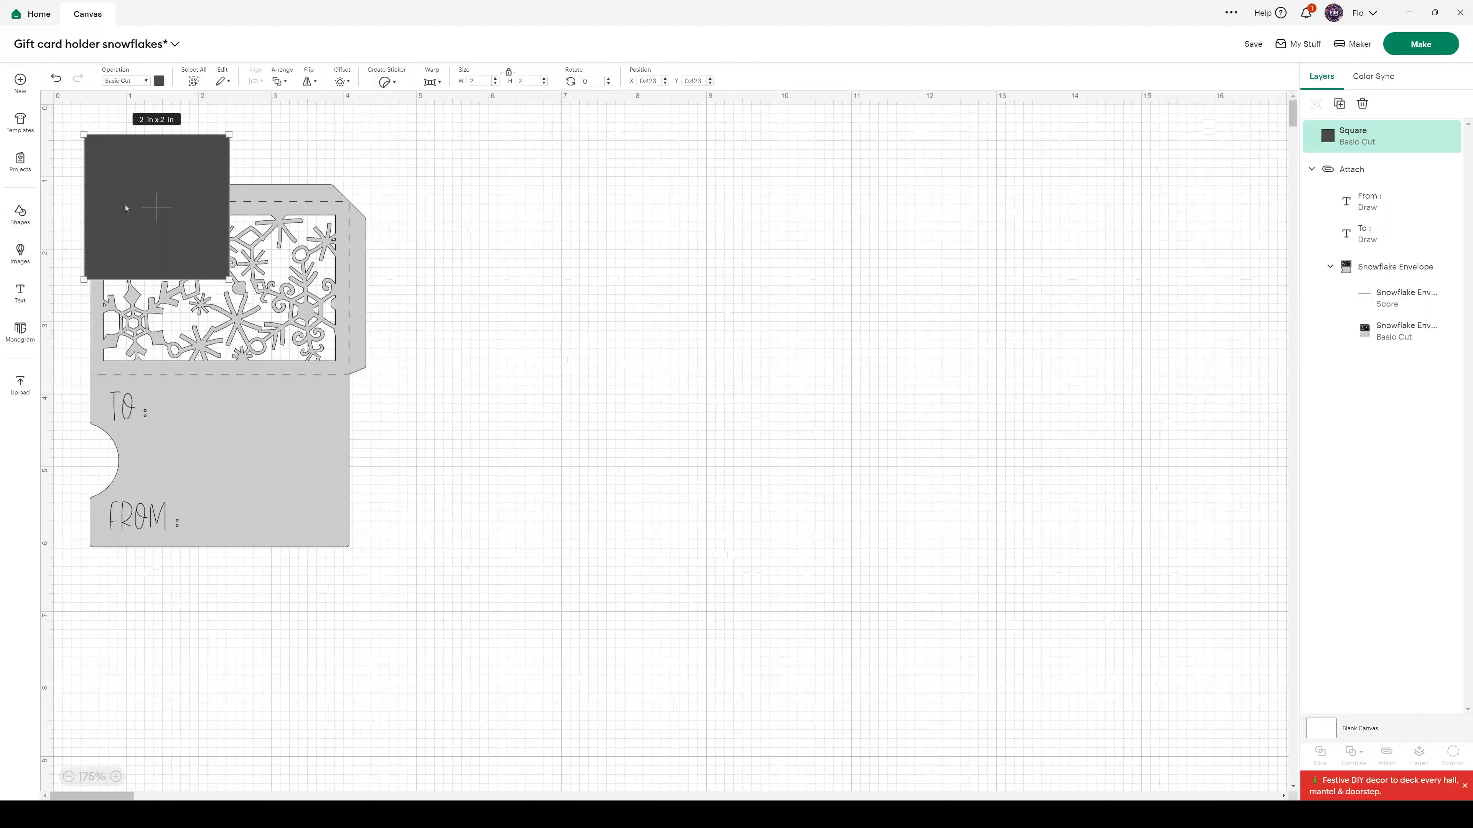
drag(141, 184, 153, 256)
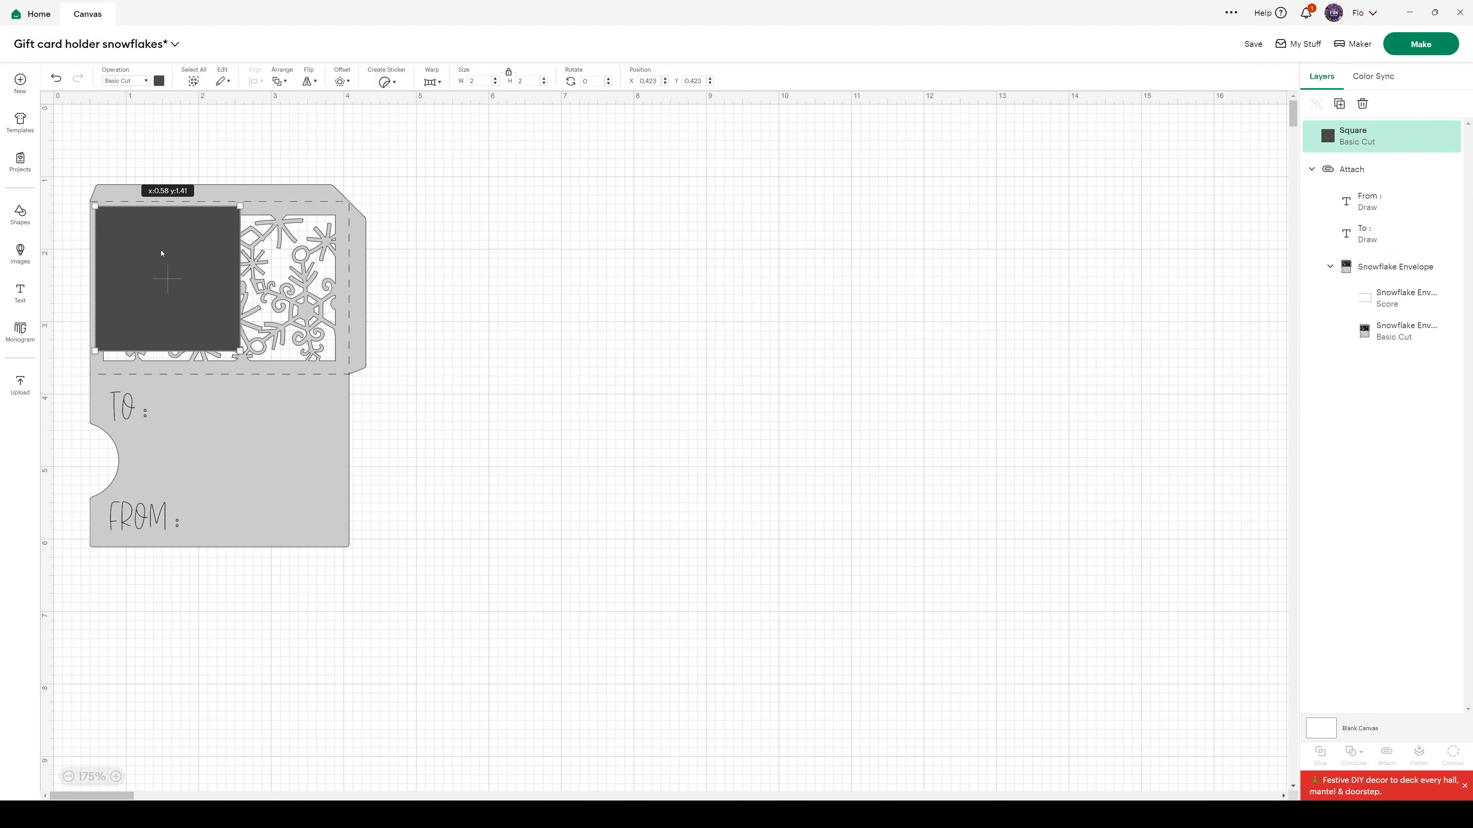
drag(239, 283, 345, 283)
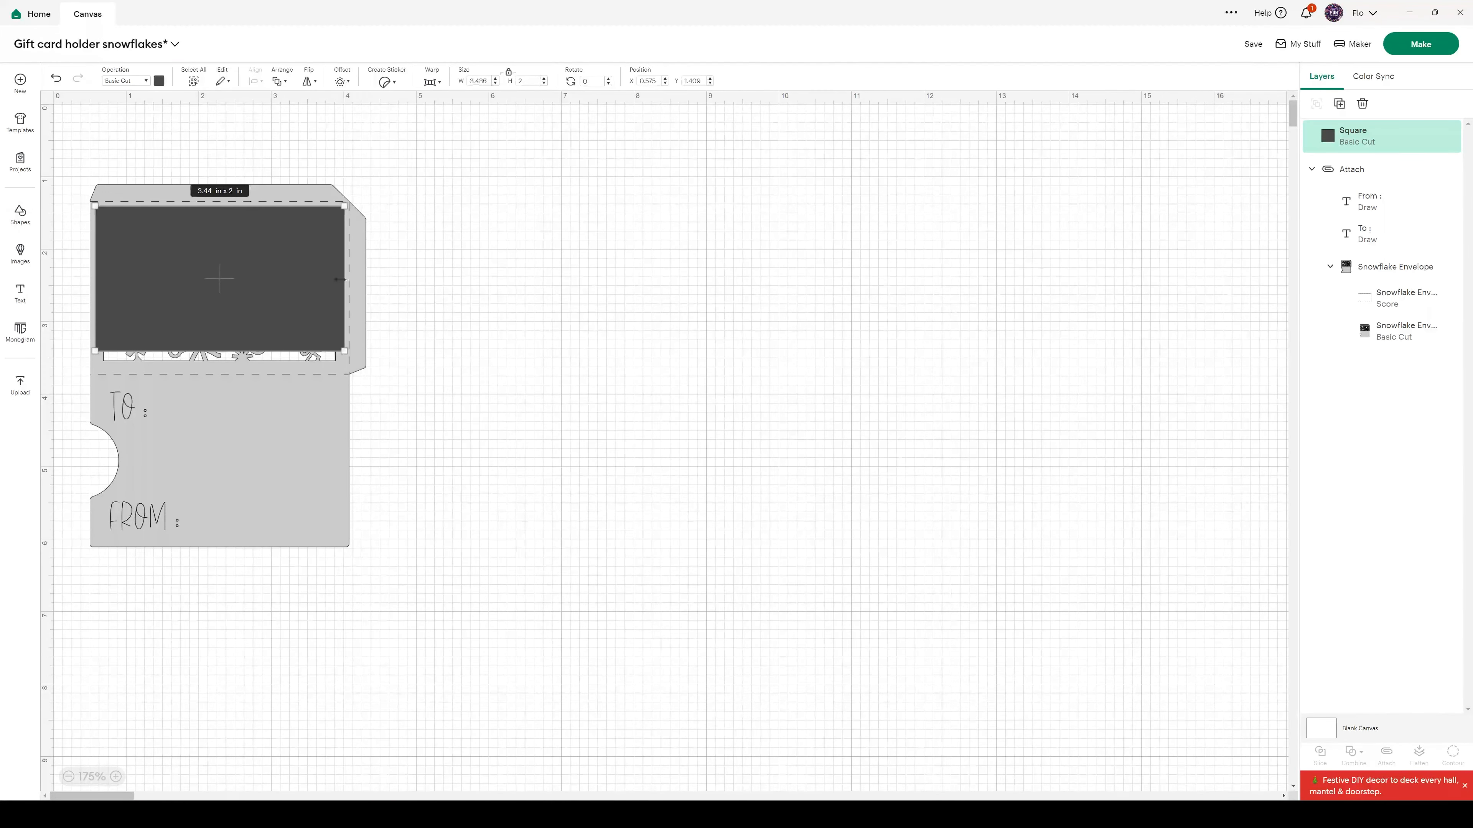
drag(217, 344, 216, 363)
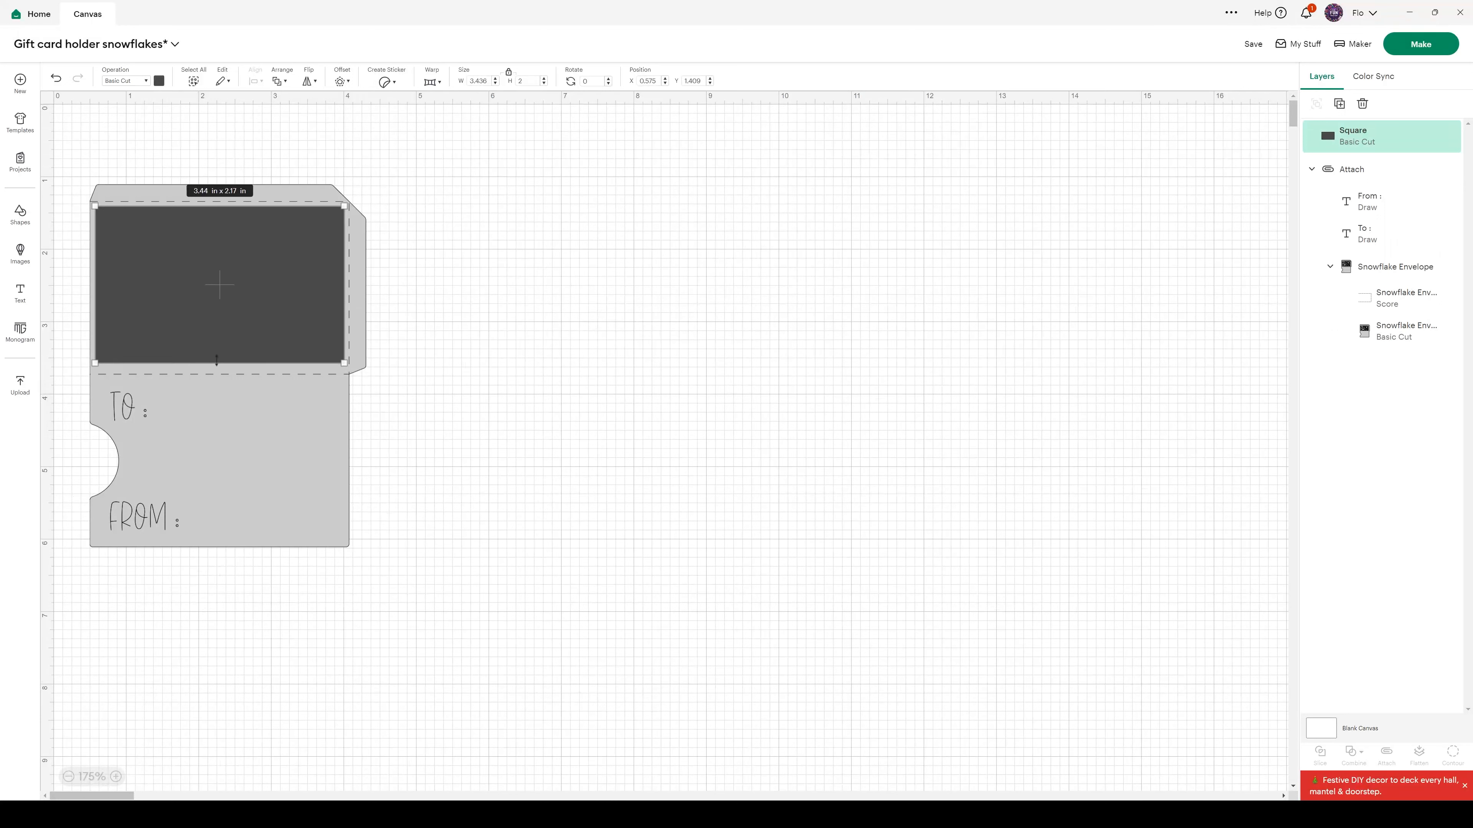
Color the rectangle light blue and send it backward behind the snowflake envelope
click(160, 81)
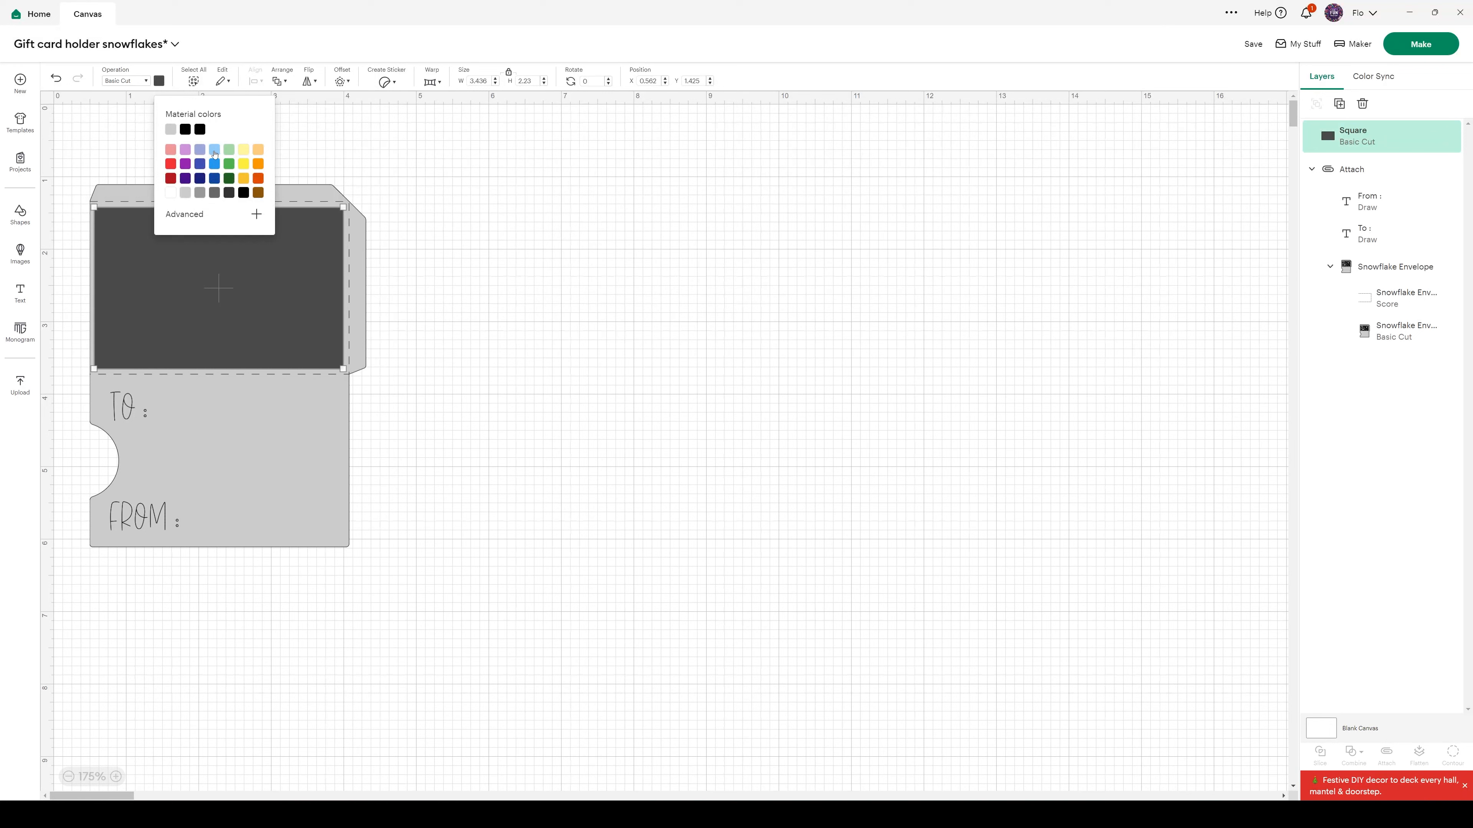
click(215, 152)
click(304, 146)
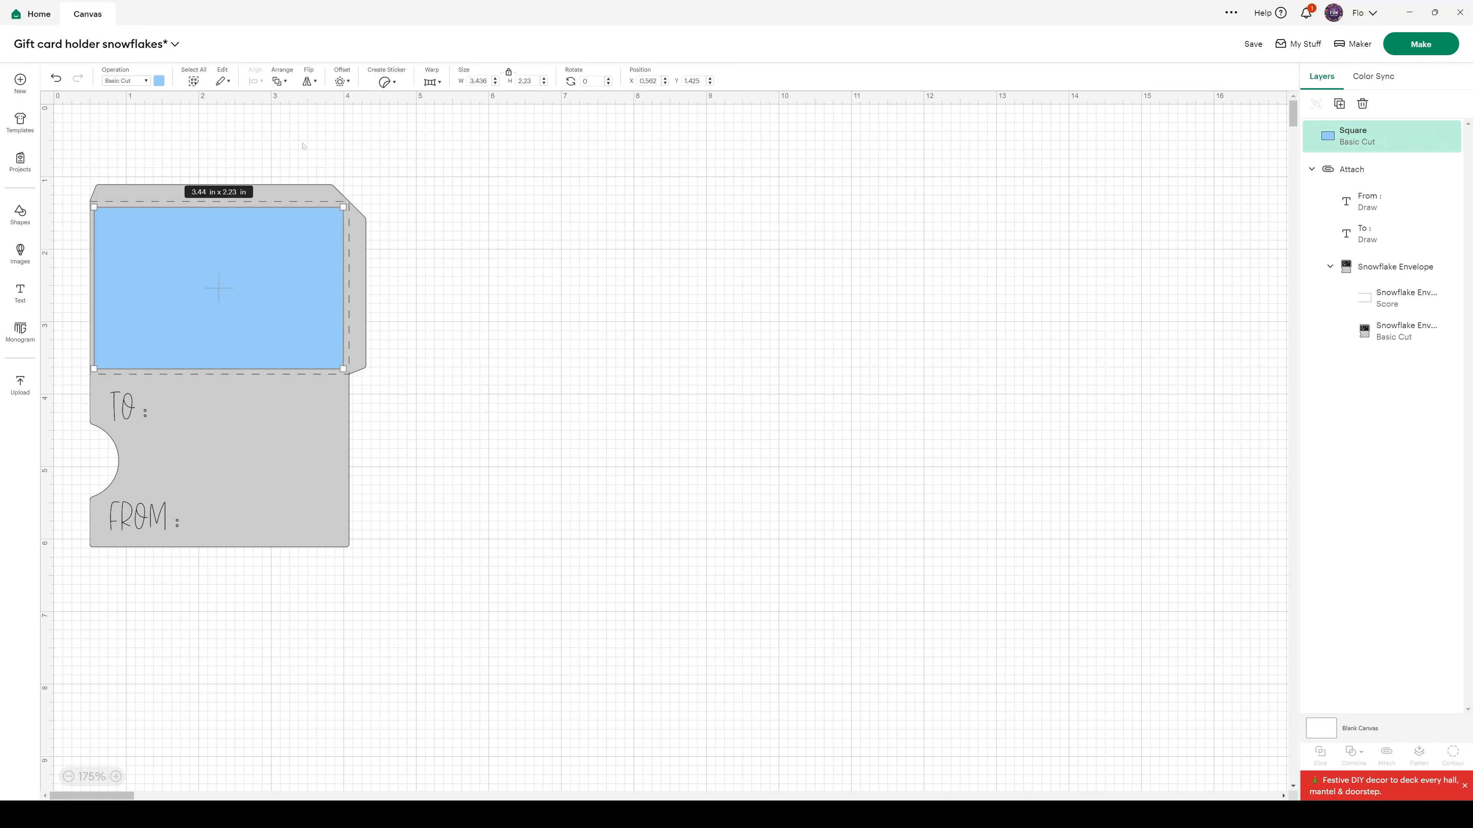
right_click(263, 285)
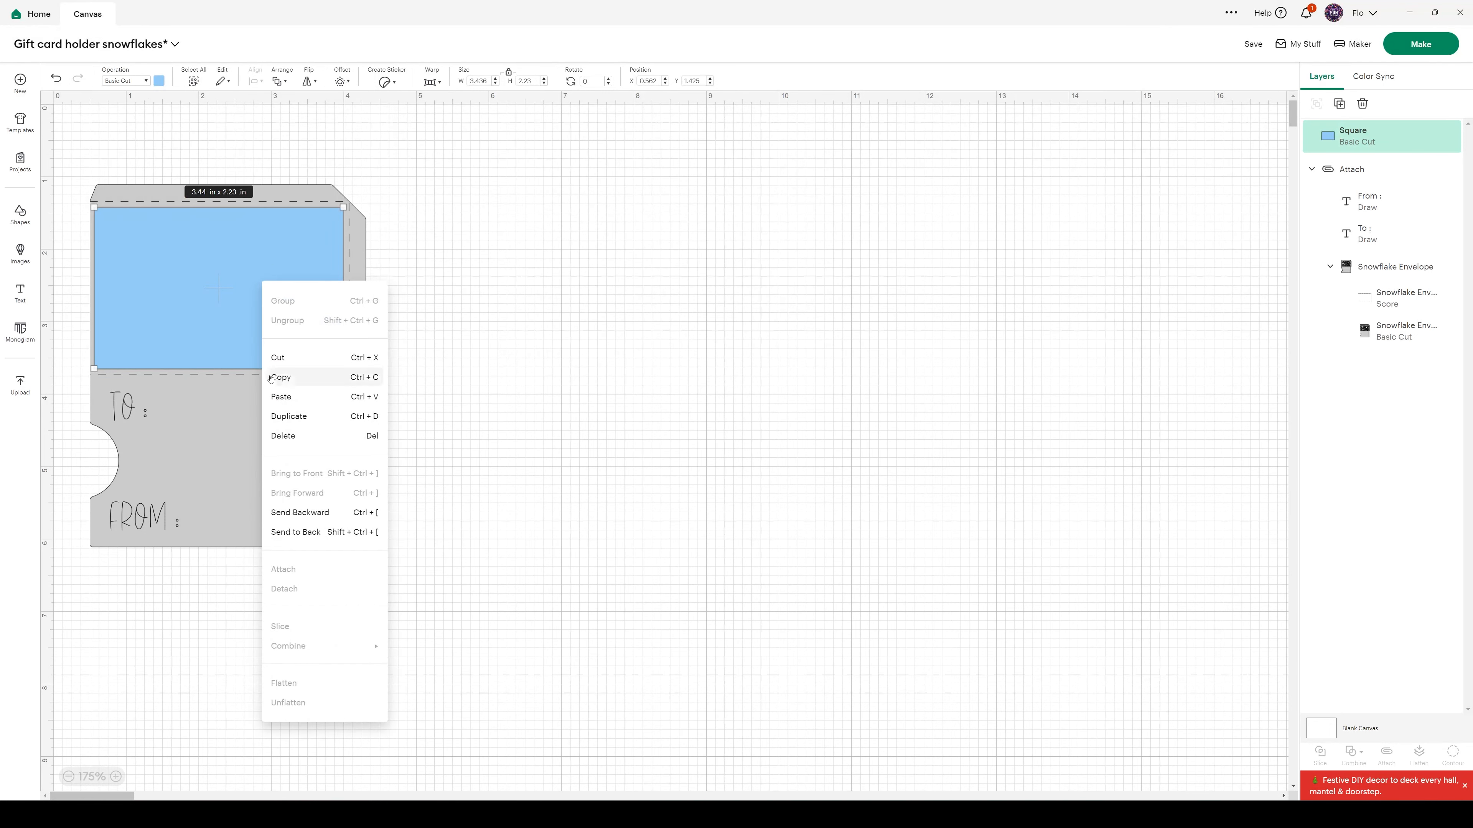
click(300, 513)
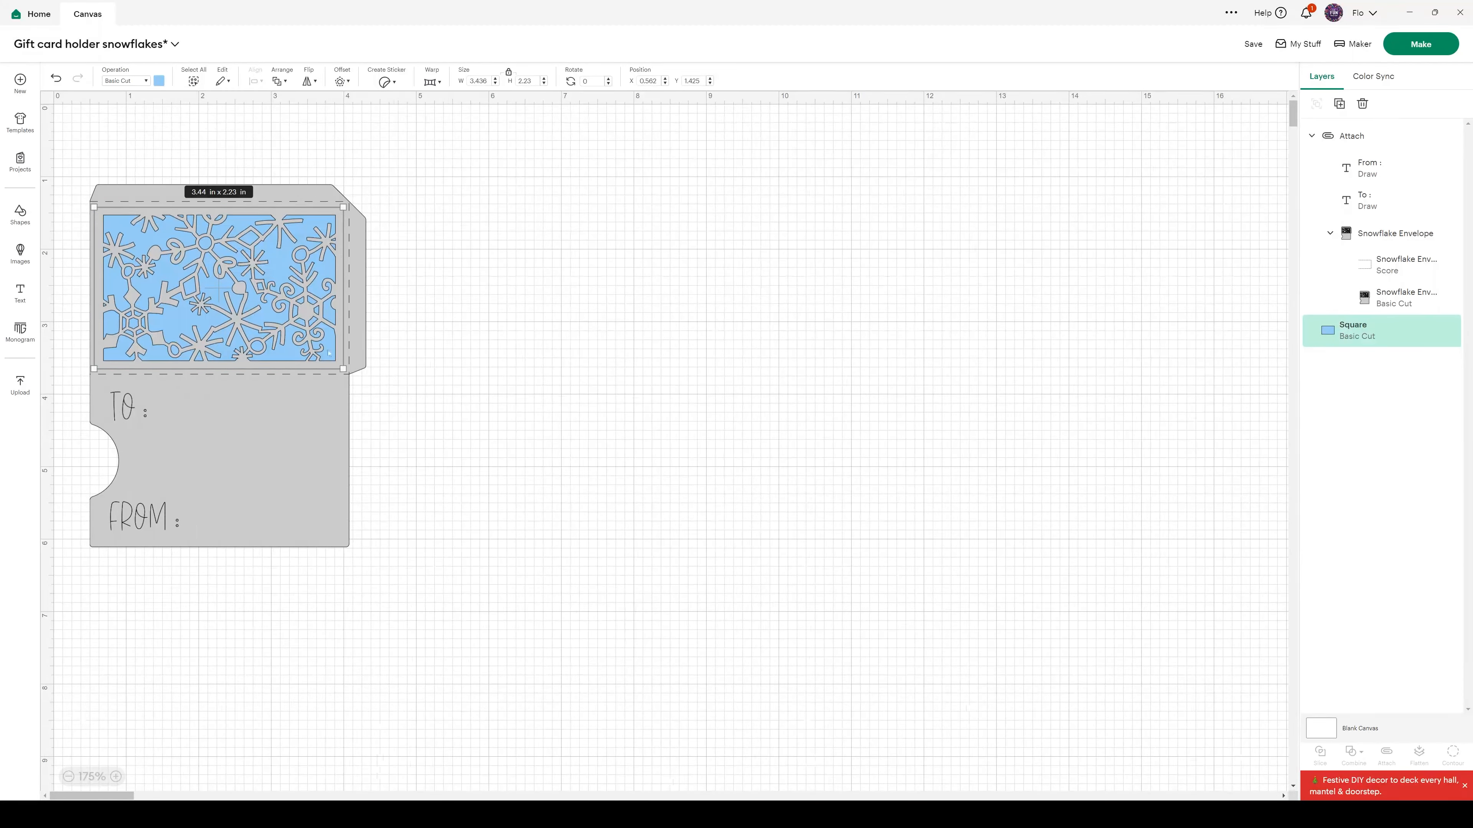
click(531, 328)
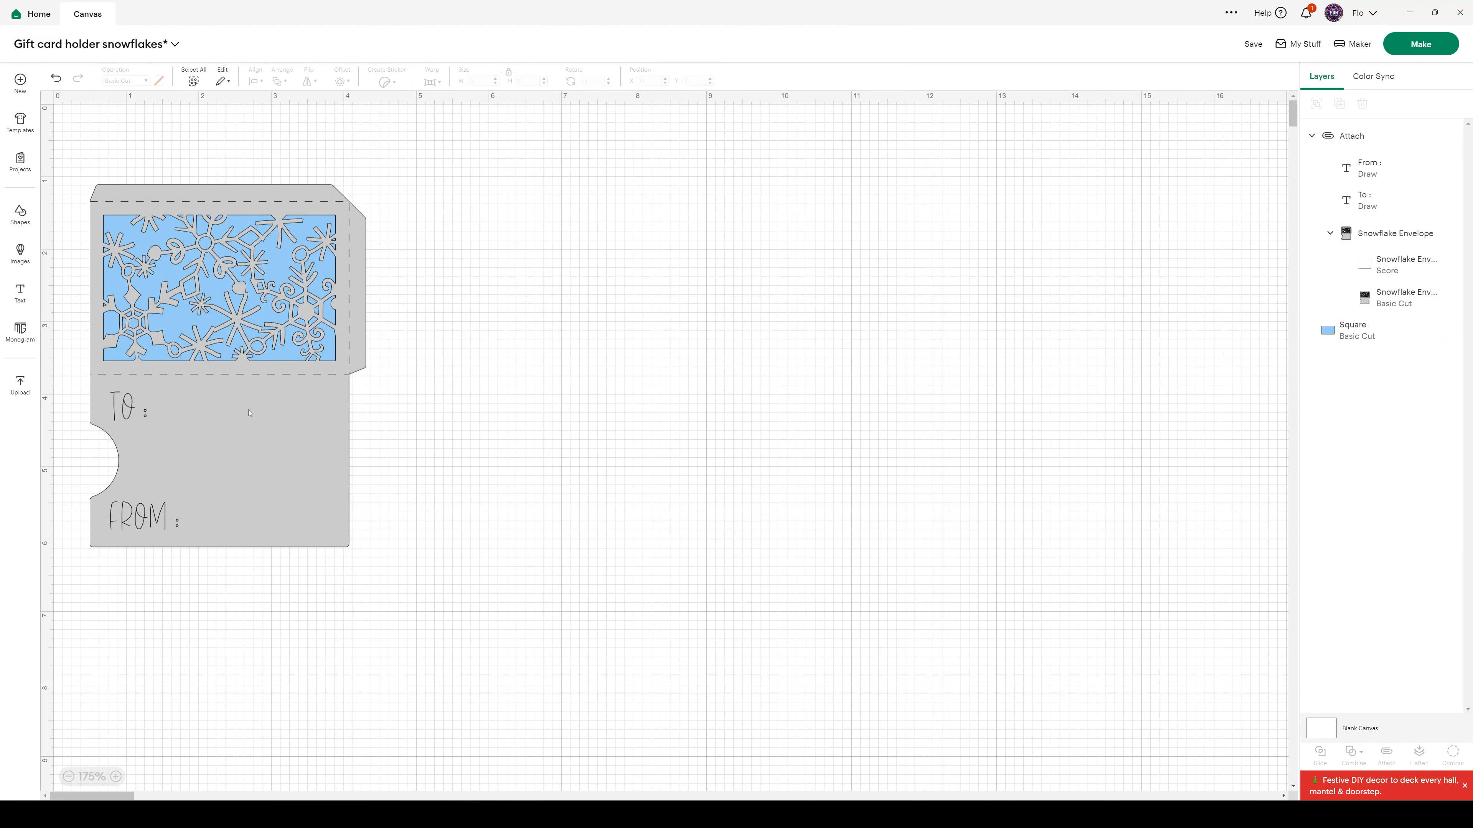
Move the attached envelope right of the blue rectangle, to about X 4.2 in, and save the project
drag(249, 413, 514, 411)
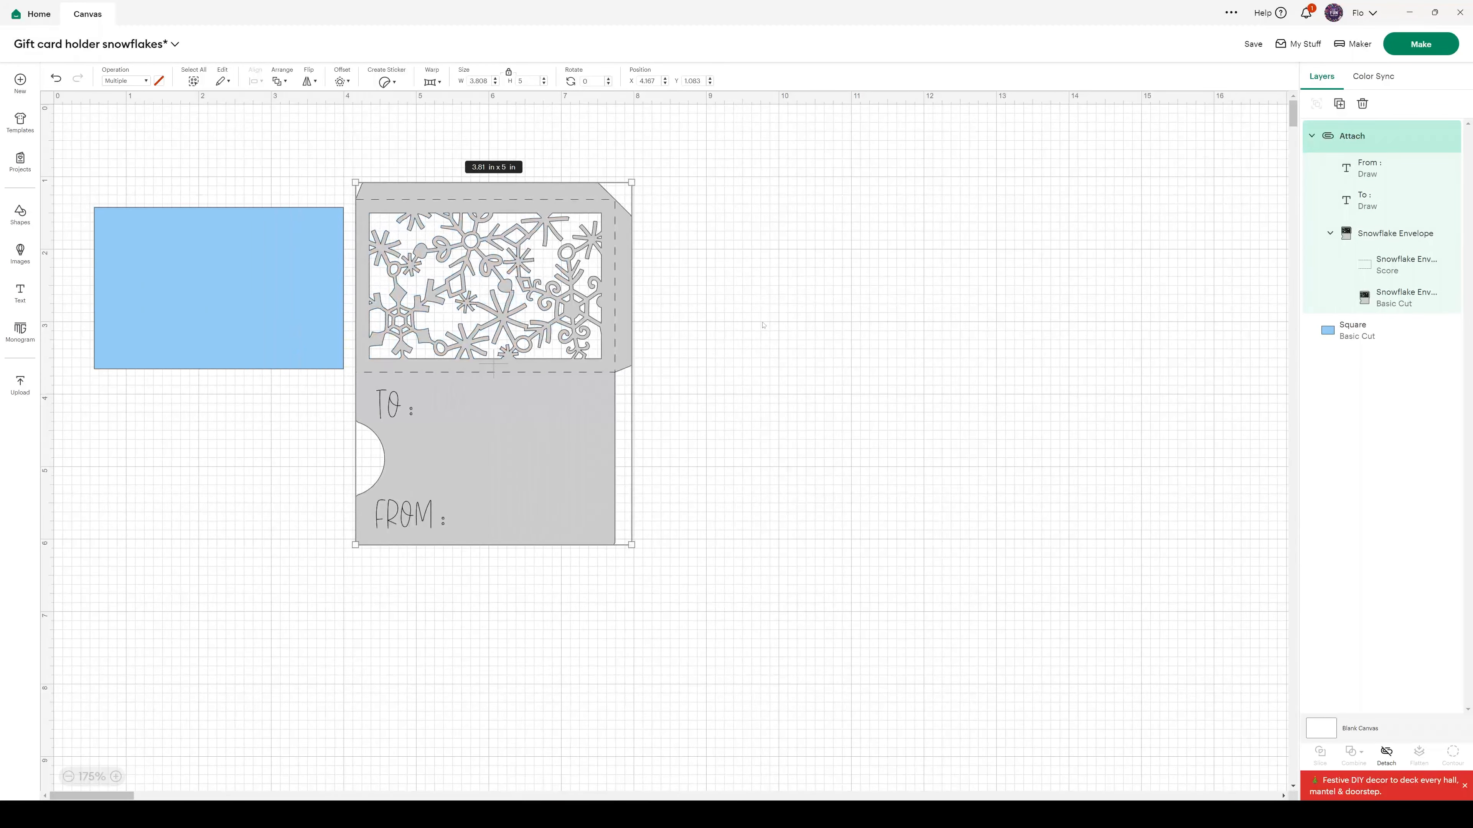
click(1253, 50)
click(1257, 73)
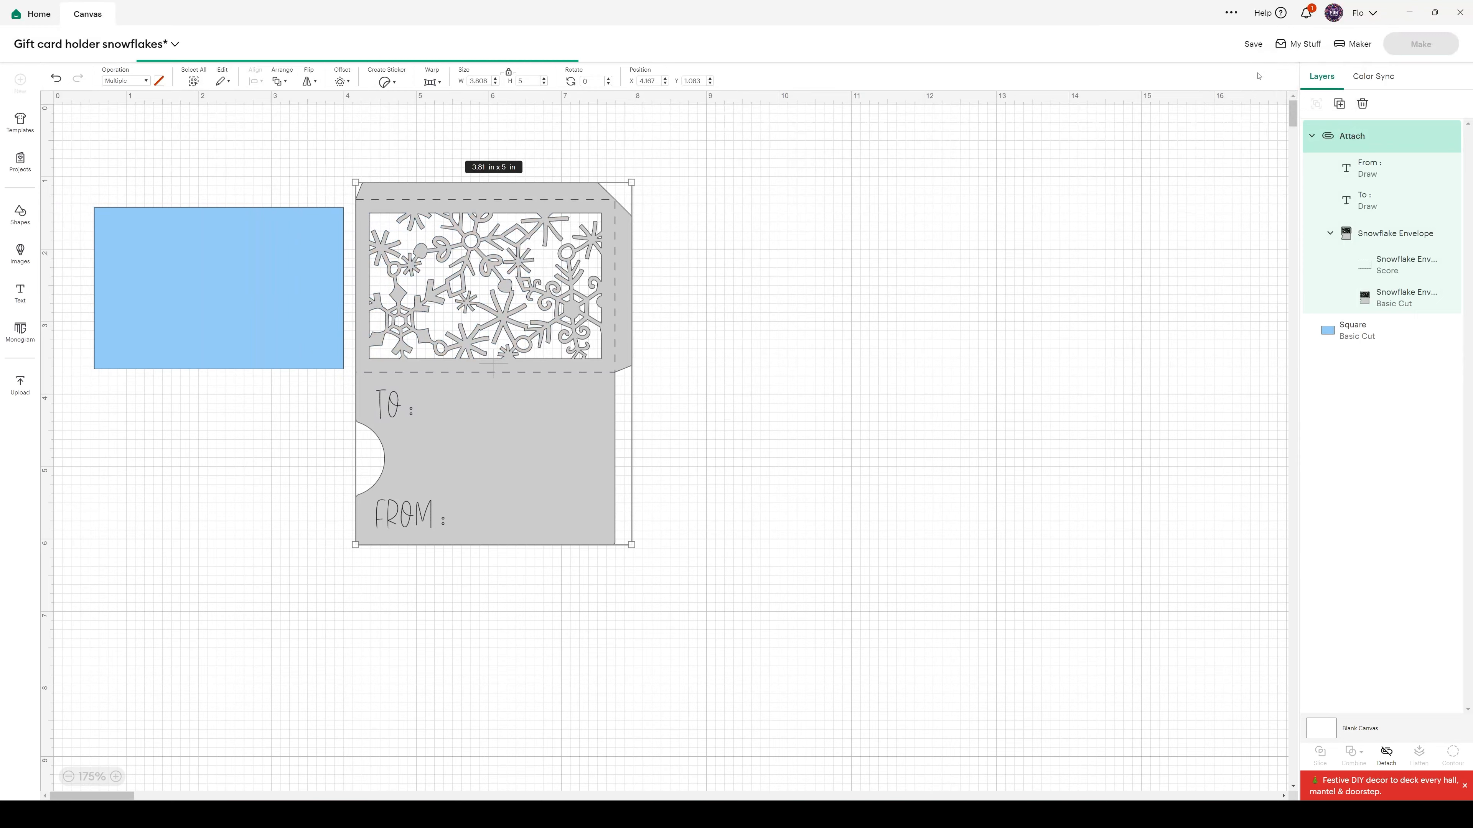